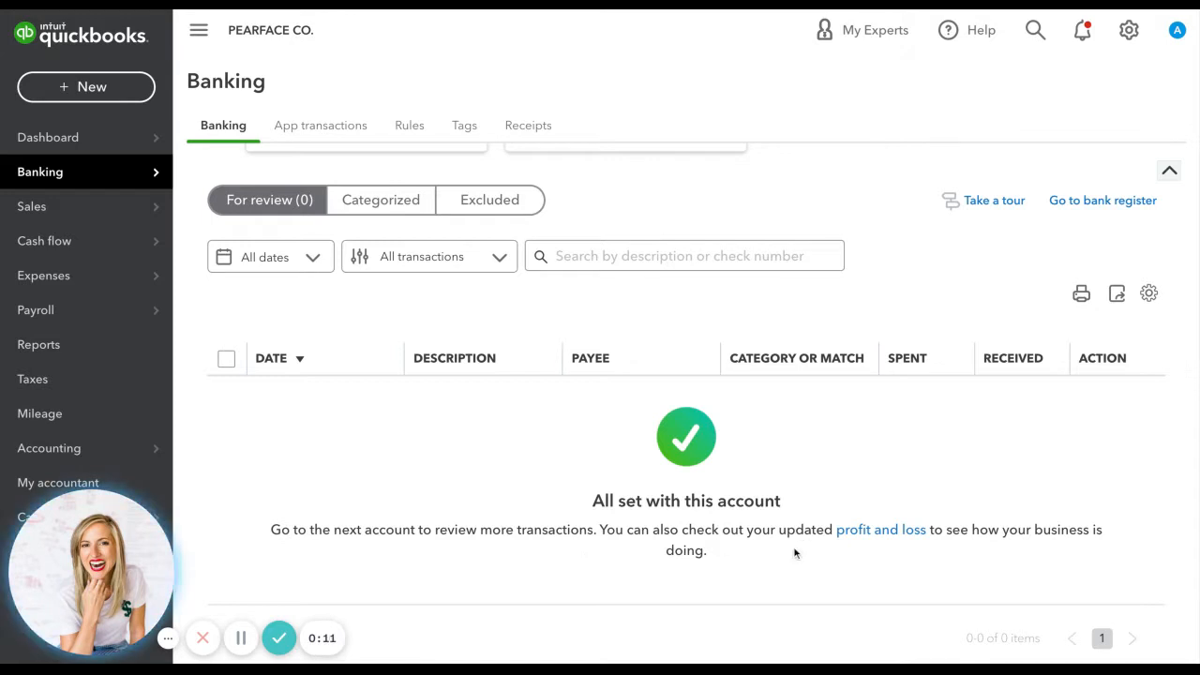
{"action": "scroll", "coordinate": [931, 560], "scroll_direction": "down", "scroll_amount": 1}
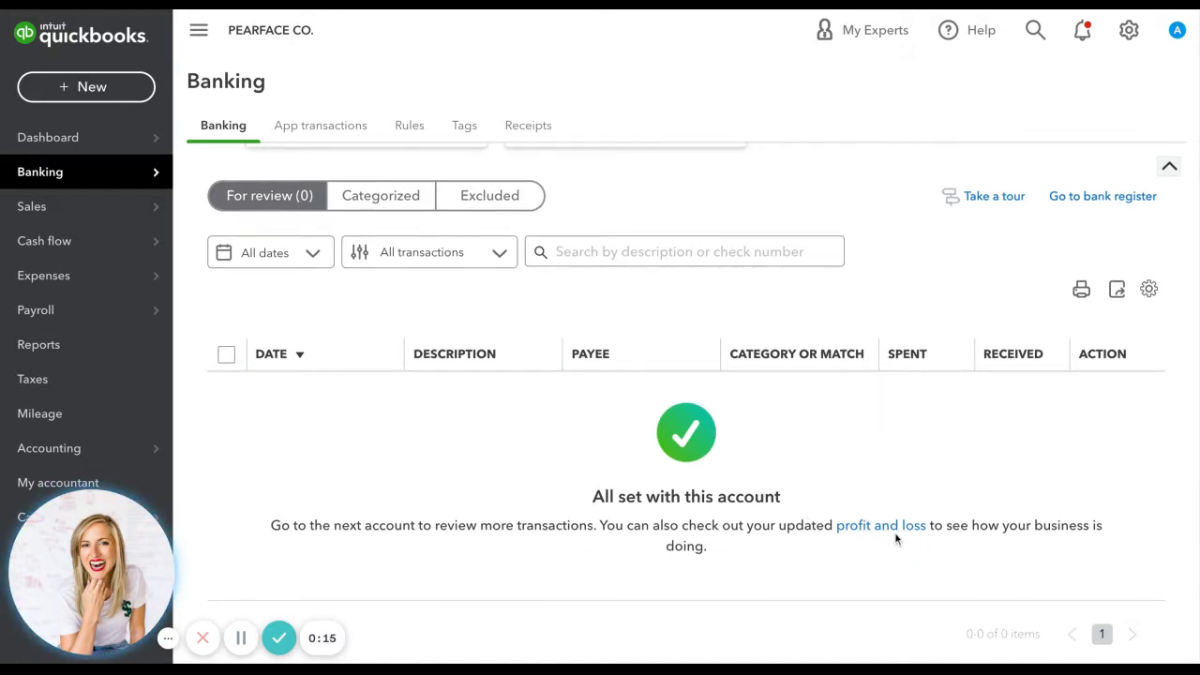
{"action": "scroll", "coordinate": [896, 537], "scroll_direction": "up", "scroll_amount": 3}
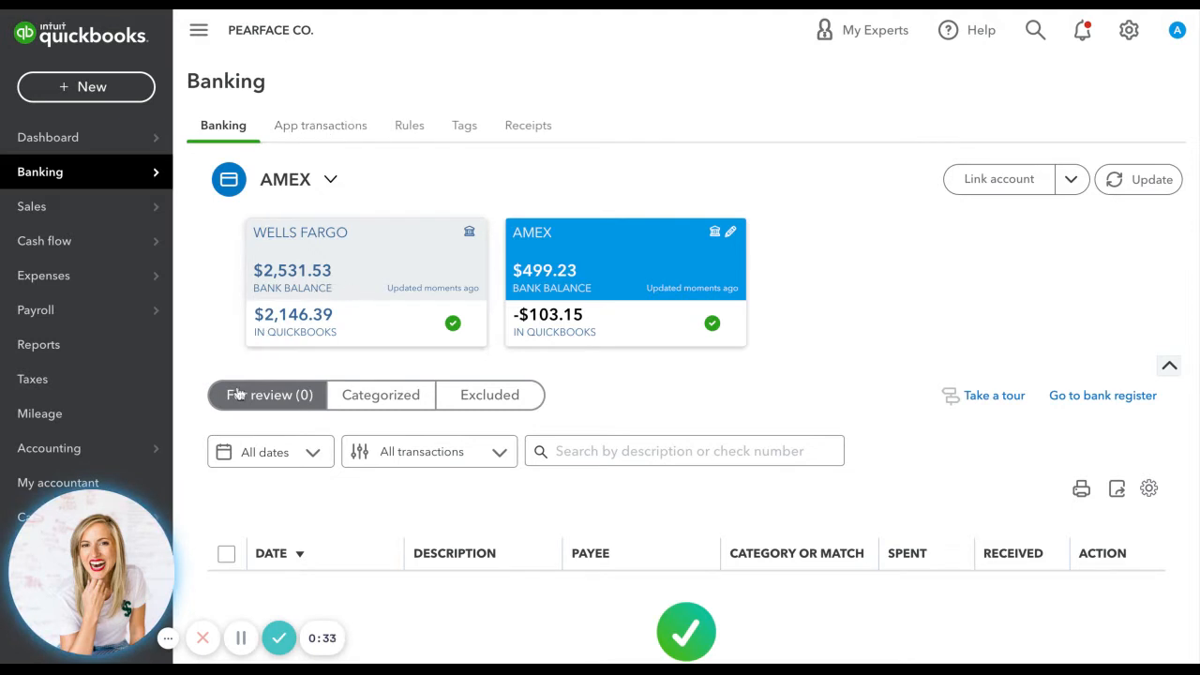
{"action": "left_click_drag", "start_coordinate": [458, 362], "coordinate": [249, 233]}
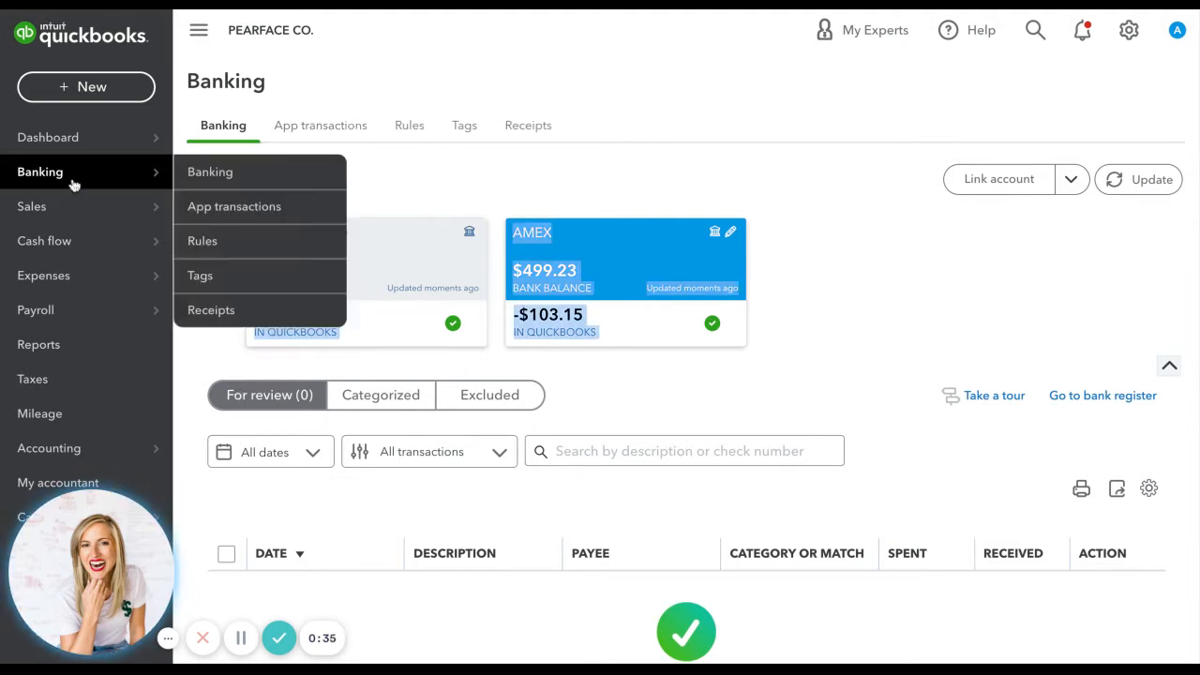
{"action": "left_click", "coordinate": [444, 189]}
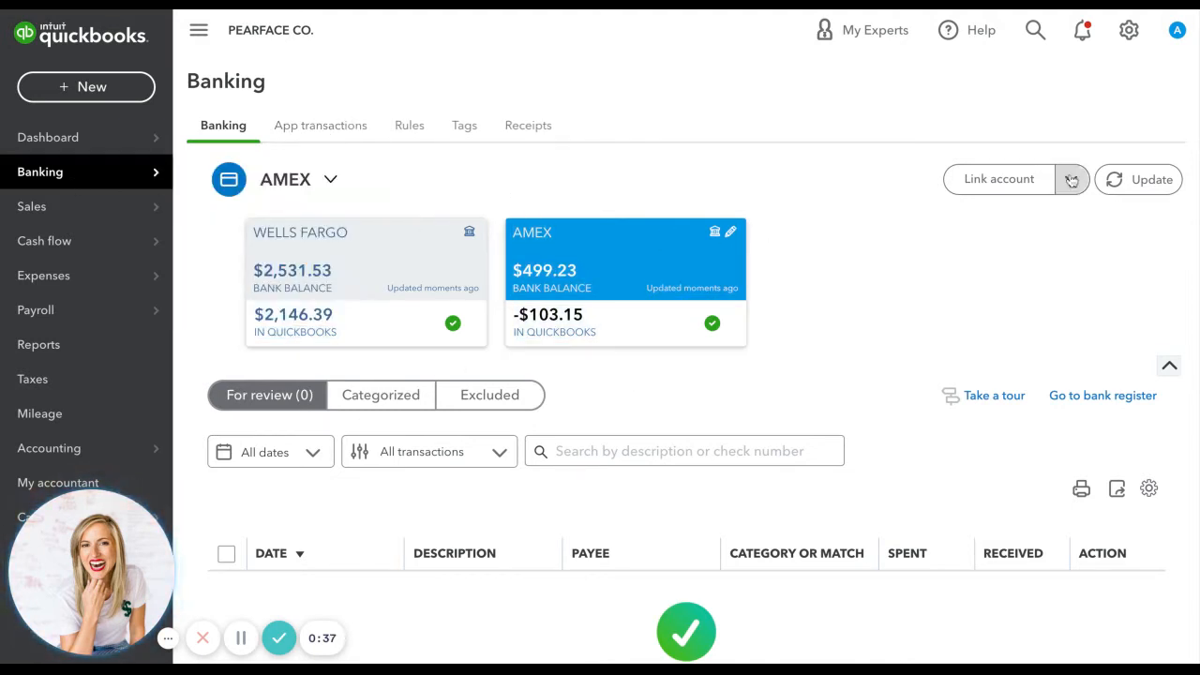
Switch to Business view and look over the Wells Fargo account's transactions for review.
{"action": "left_click", "coordinate": [1129, 31]}
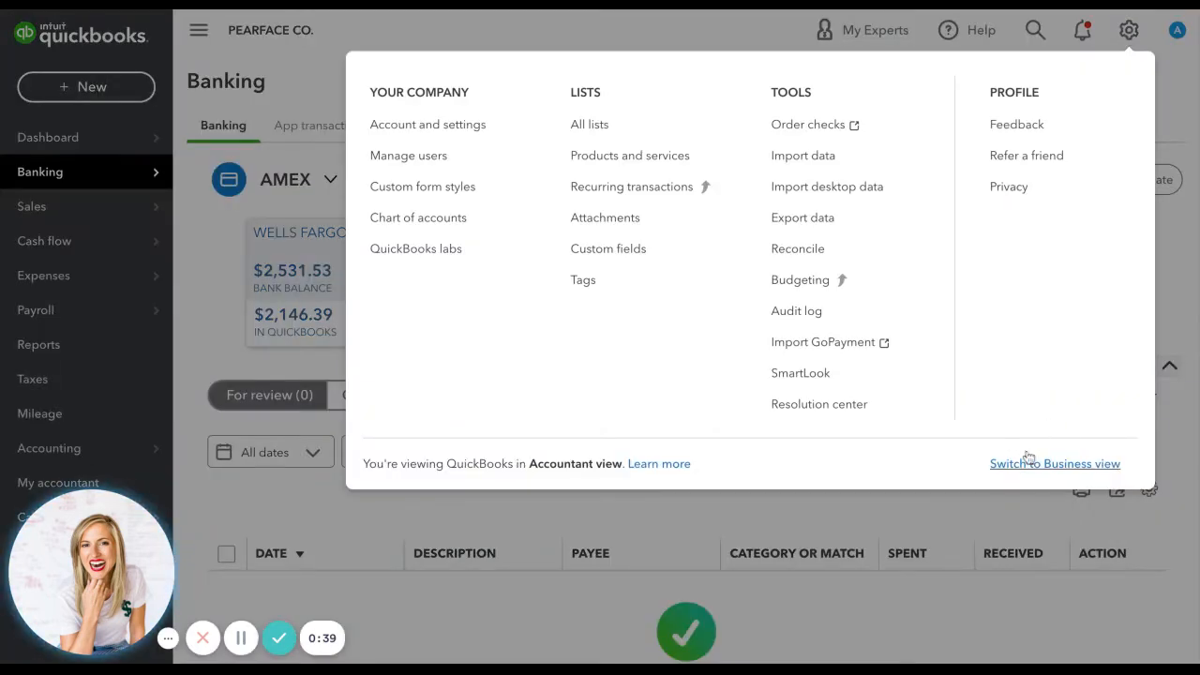
{"action": "left_click", "coordinate": [1017, 470]}
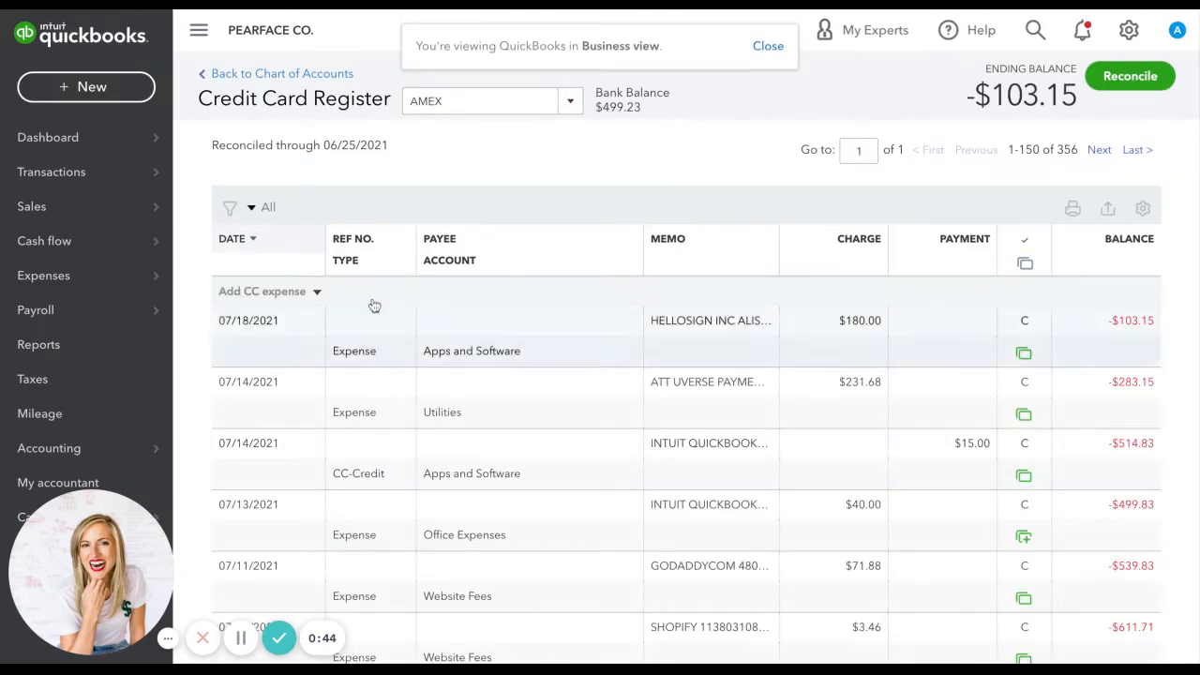
{"action": "left_click", "coordinate": [86, 174]}
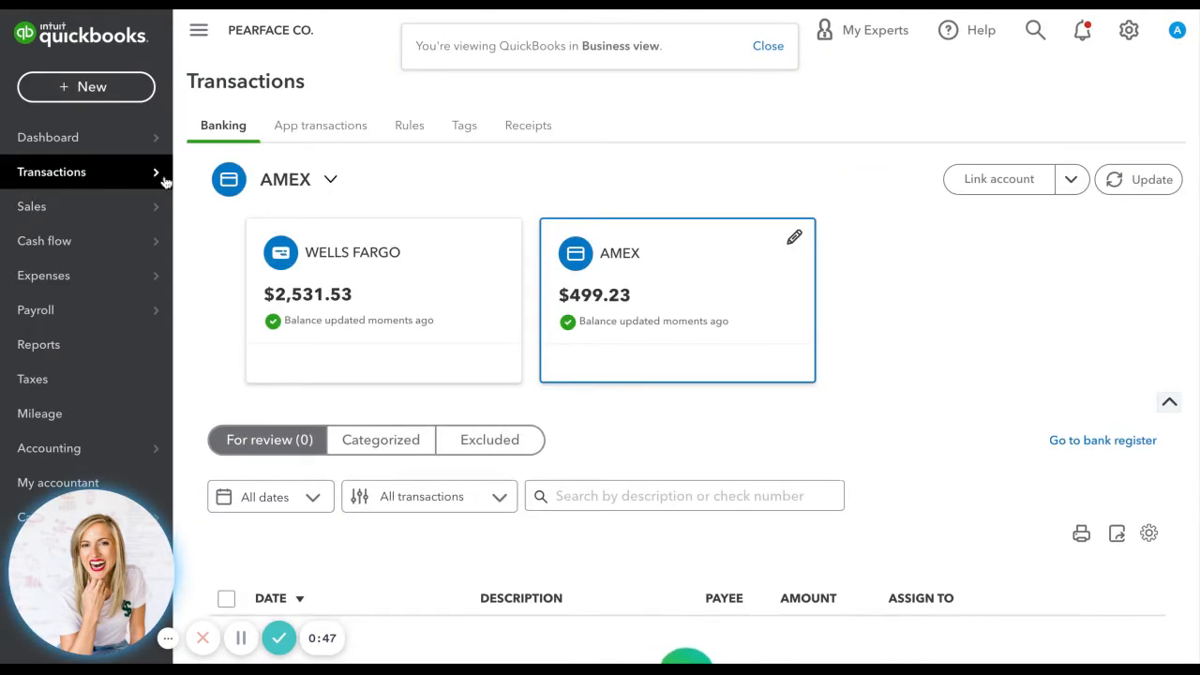
{"action": "left_click", "coordinate": [387, 277]}
{"action": "scroll", "coordinate": [643, 346], "scroll_direction": "down", "scroll_amount": 2}
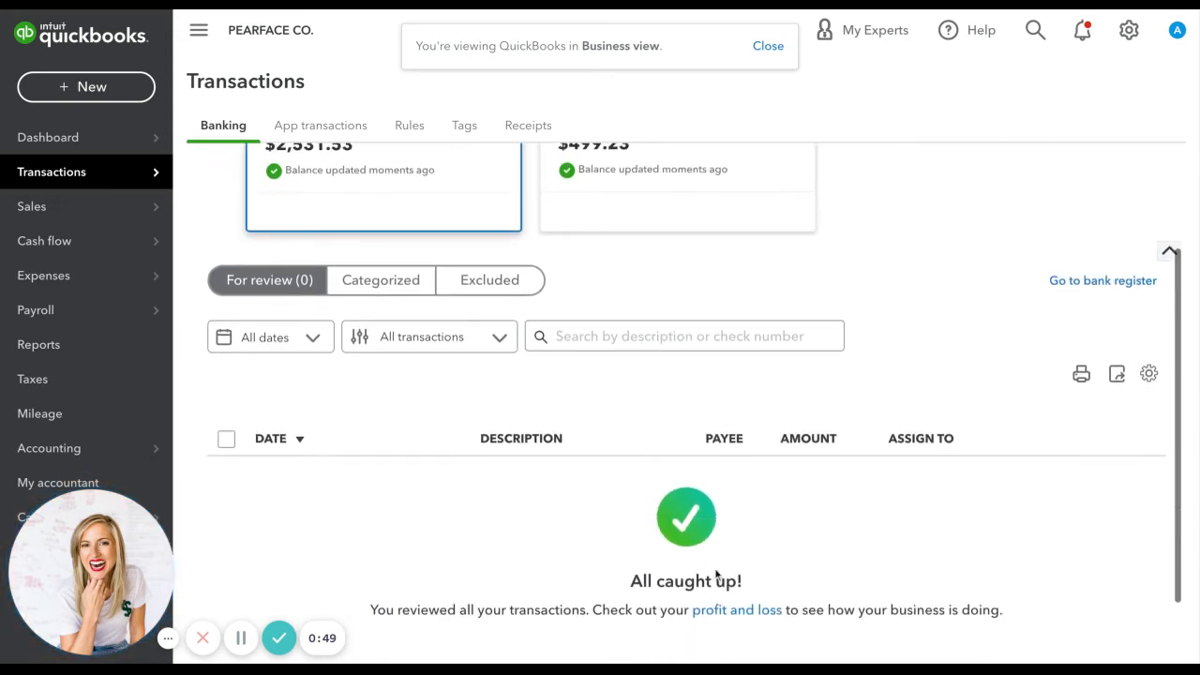
{"action": "scroll", "coordinate": [666, 549], "scroll_direction": "up", "scroll_amount": 2}
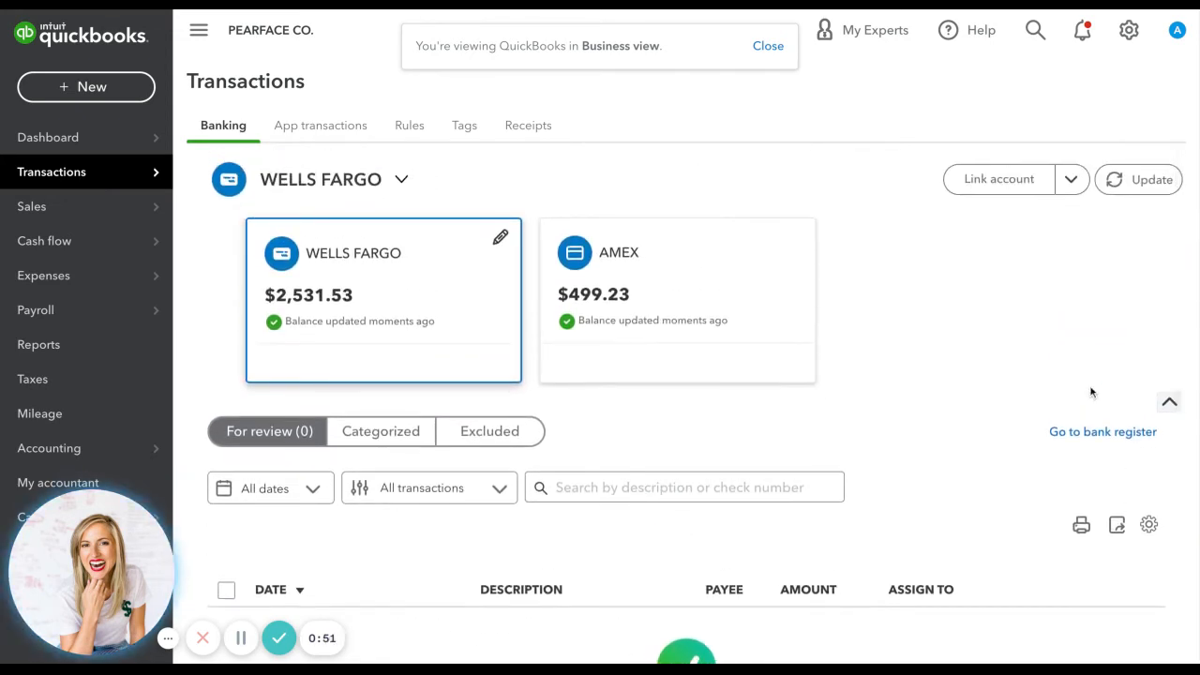
Switch back to Accountant view.
{"action": "left_click", "coordinate": [1130, 31]}
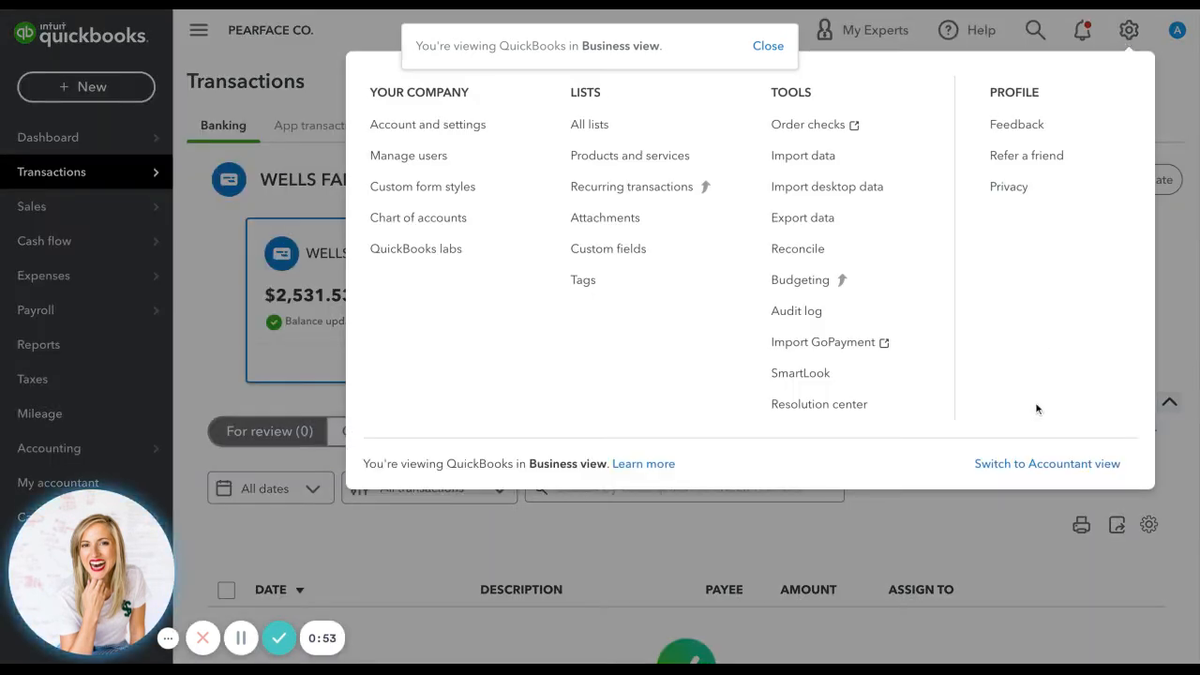
{"action": "left_click", "coordinate": [1028, 464]}
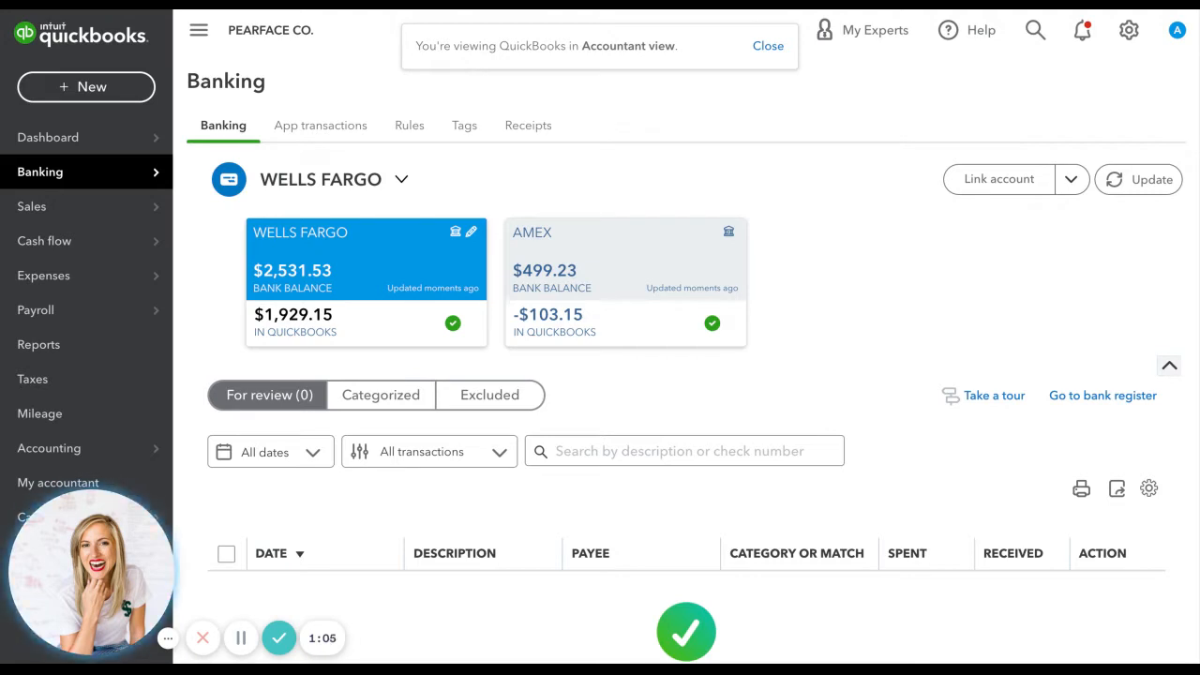
Open the AMEX account's bank register and locate the payments dated 06/21/2021.
{"action": "left_click", "coordinate": [581, 314]}
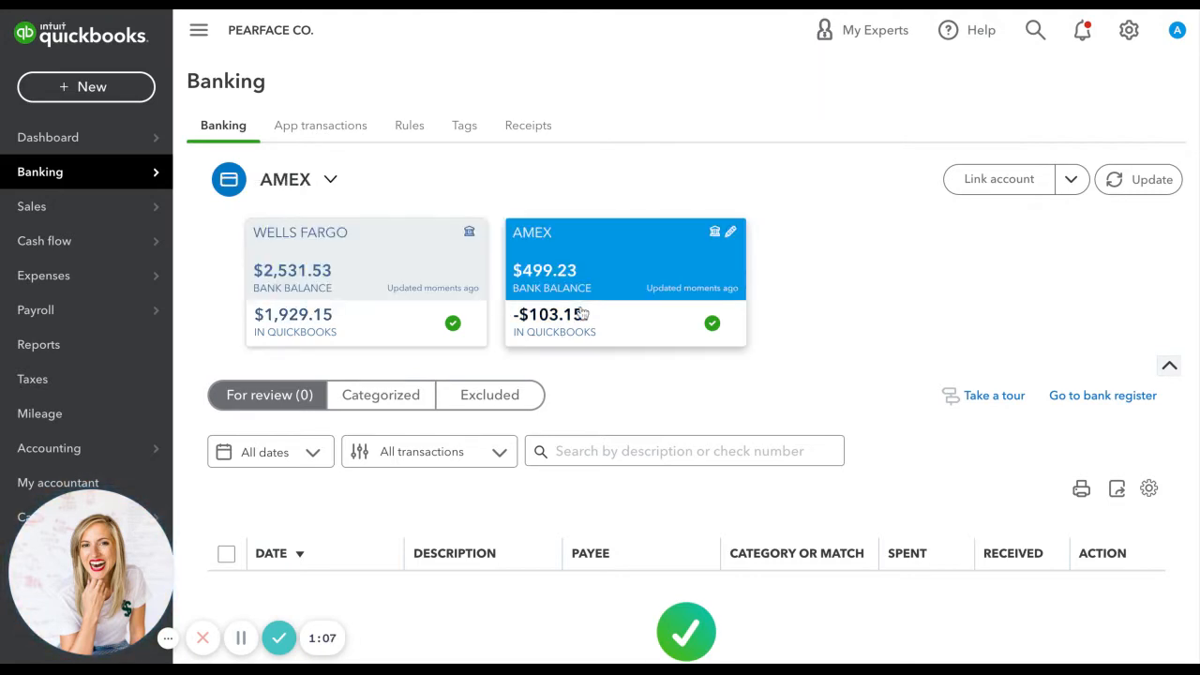
{"action": "left_click", "coordinate": [1093, 397]}
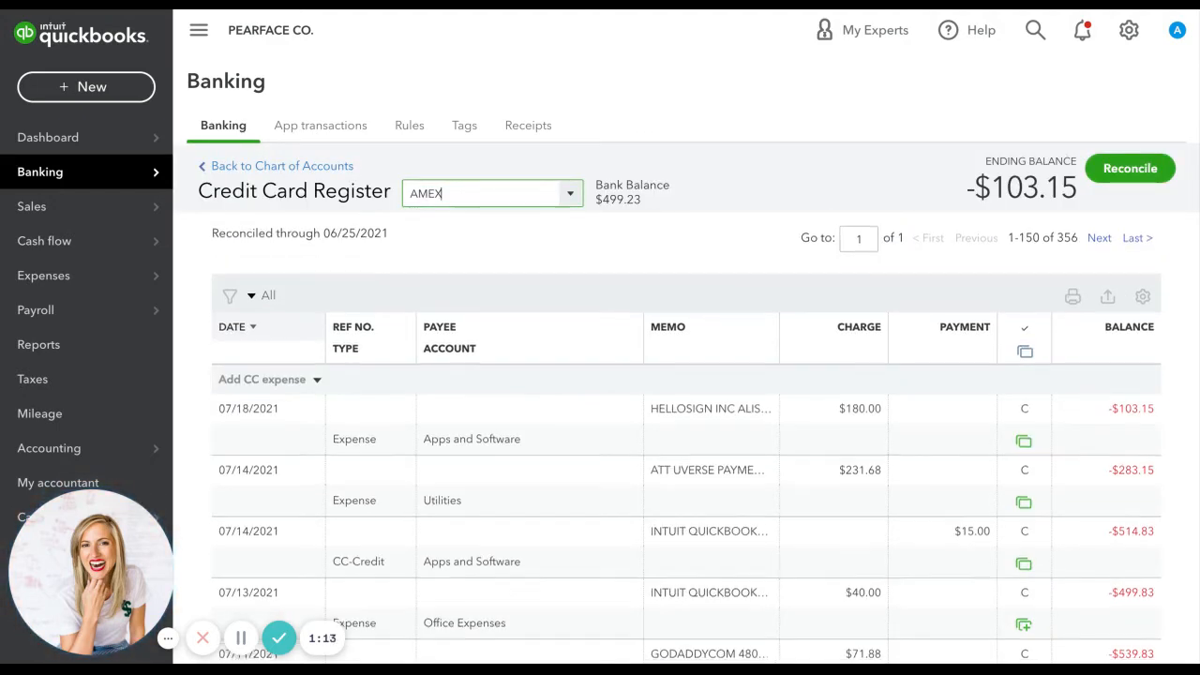
{"action": "scroll", "coordinate": [685, 394], "scroll_direction": "down", "scroll_amount": 5}
{"action": "scroll", "coordinate": [1044, 529], "scroll_direction": "down", "scroll_amount": 1}
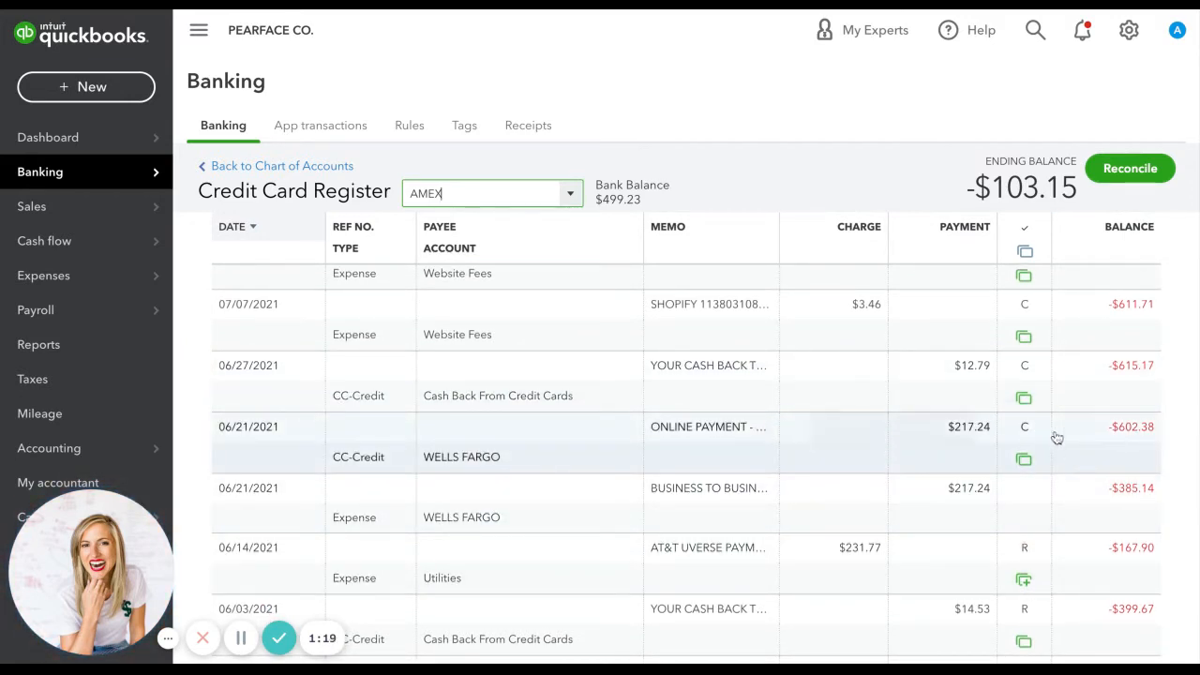
{"action": "mouse_move", "coordinate": [1030, 472]}
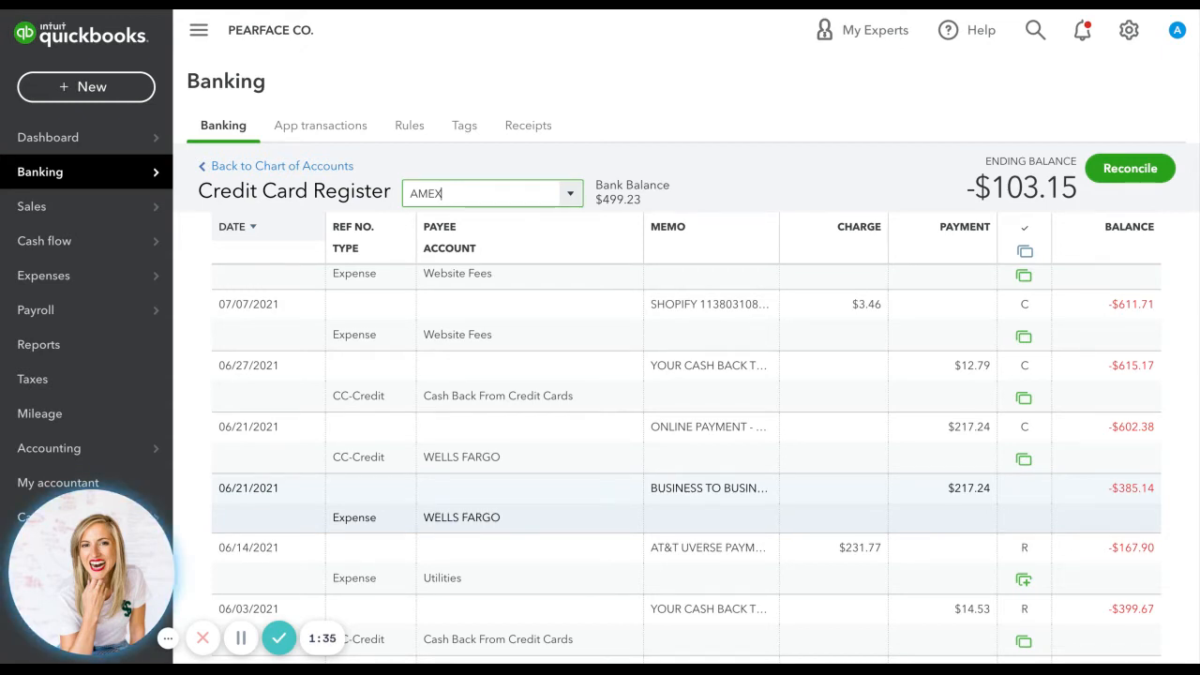
Delete both $217.24 payments dated 06/21/2021 from the AMEX register, the "BUSINESS TO BUSINESS" expense and the "ONLINE PAYMENT" credit.
{"action": "left_click", "coordinate": [475, 495]}
{"action": "left_click", "coordinate": [886, 568]}
{"action": "left_click", "coordinate": [726, 381]}
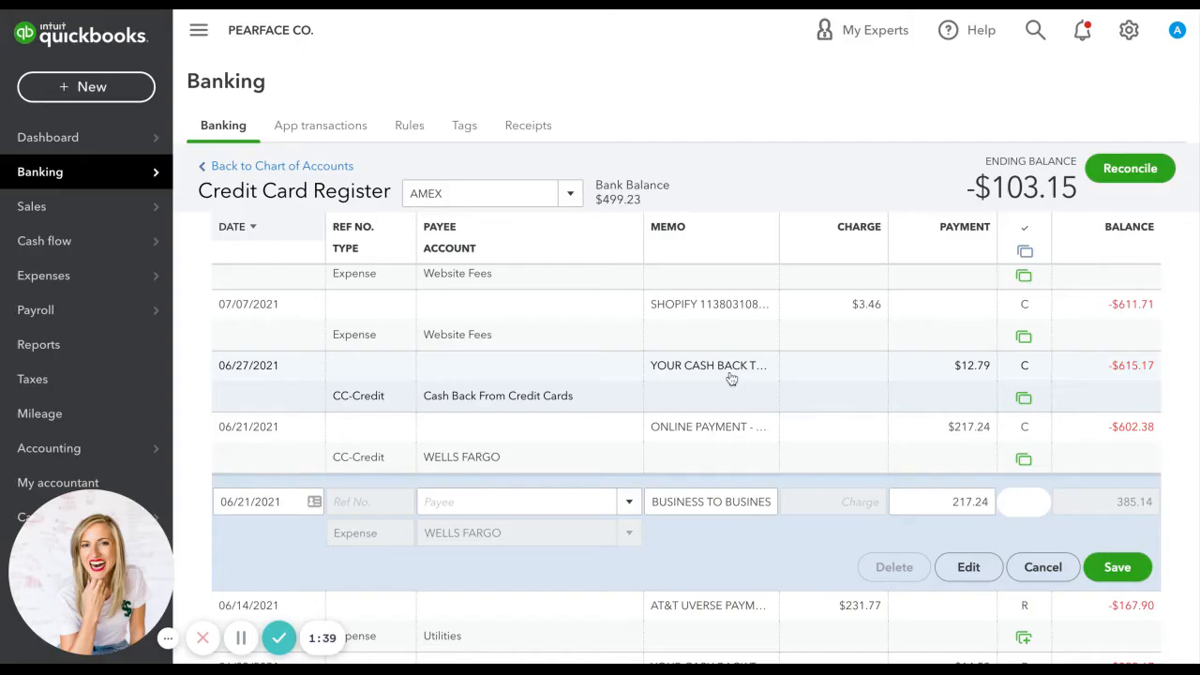
{"action": "left_click", "coordinate": [731, 425]}
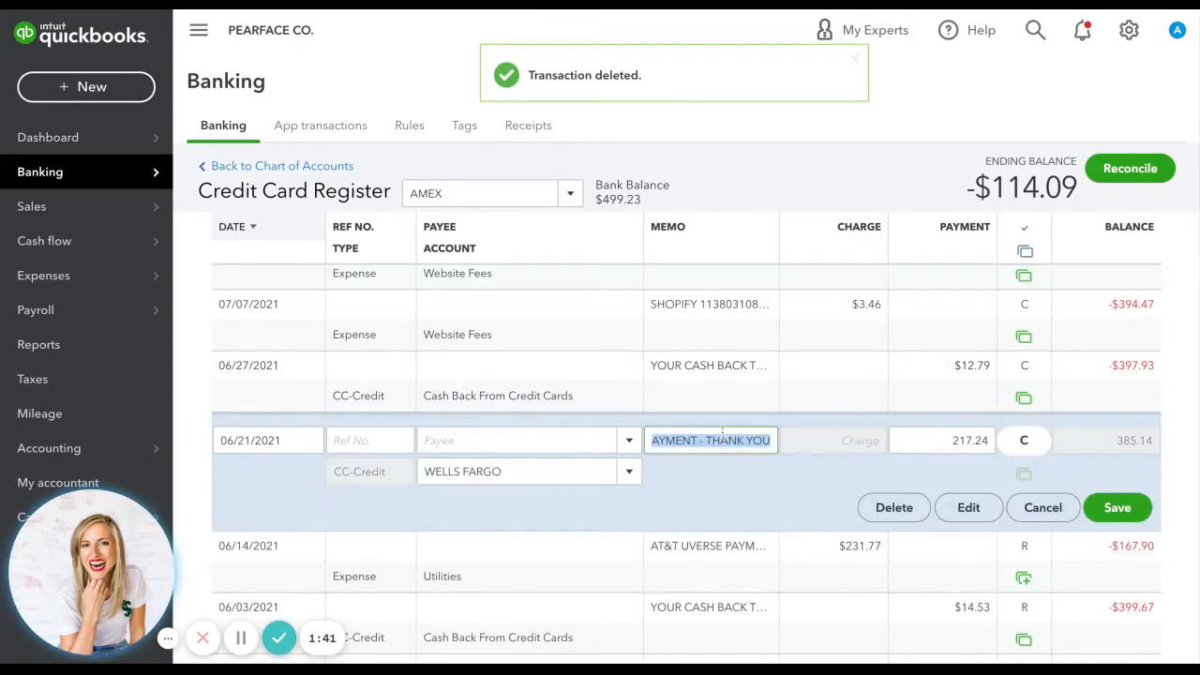
{"action": "left_click", "coordinate": [901, 510]}
{"action": "left_click", "coordinate": [762, 383]}
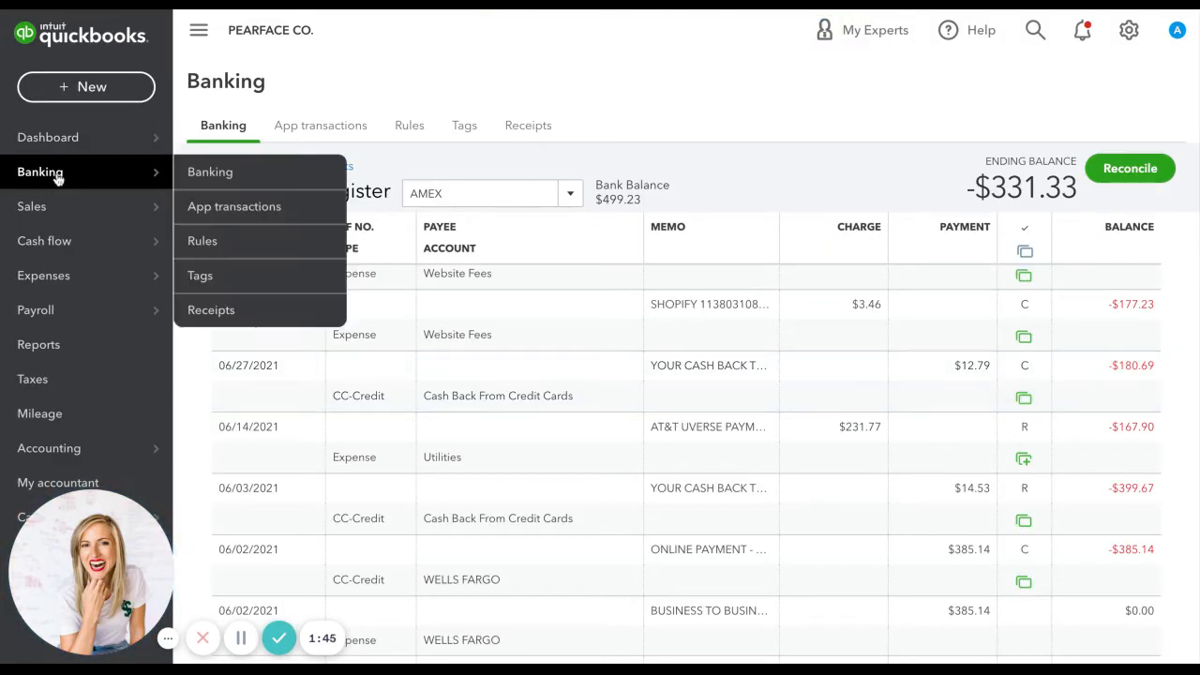
Return to the bank feed and examine the details of the AMEX payment dated 06/21/2021 awaiting review.
{"action": "left_click", "coordinate": [54, 175]}
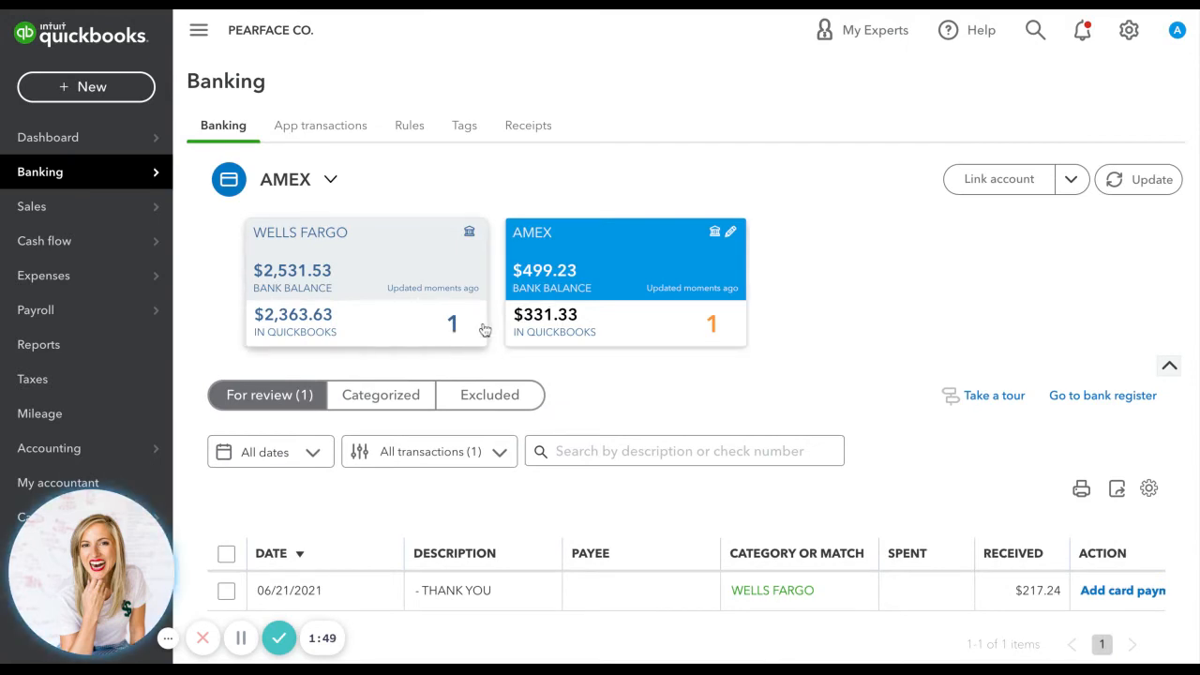
{"action": "scroll", "coordinate": [723, 337], "scroll_direction": "down", "scroll_amount": 1}
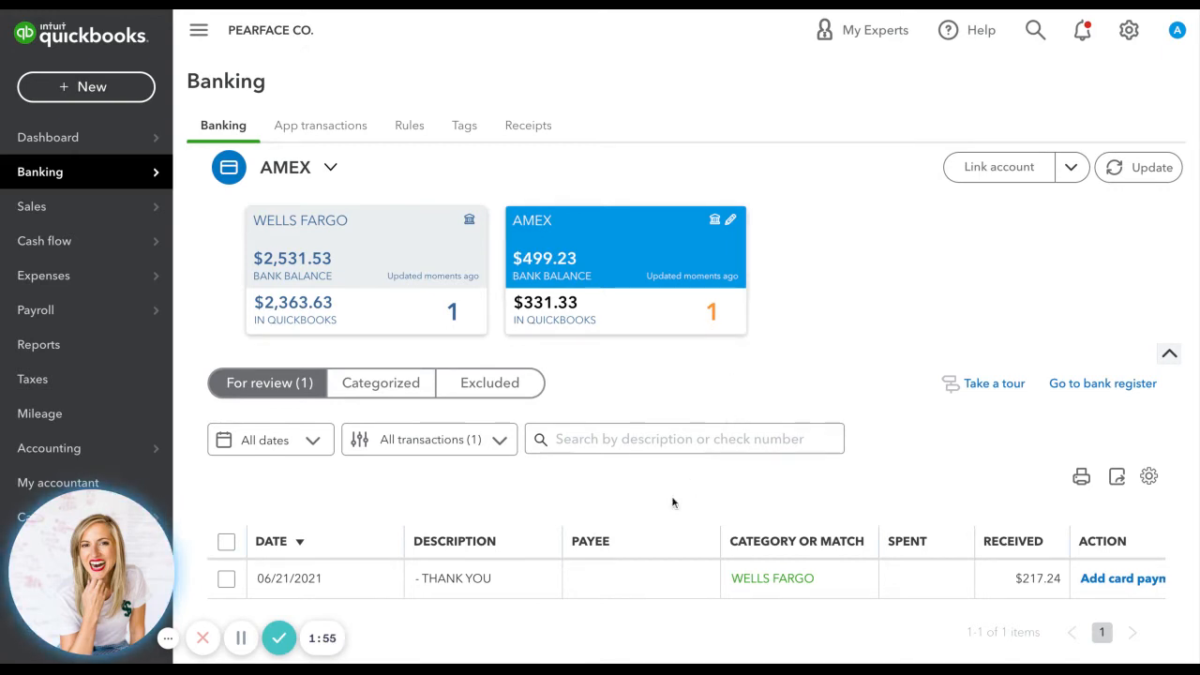
{"action": "left_click", "coordinate": [522, 582]}
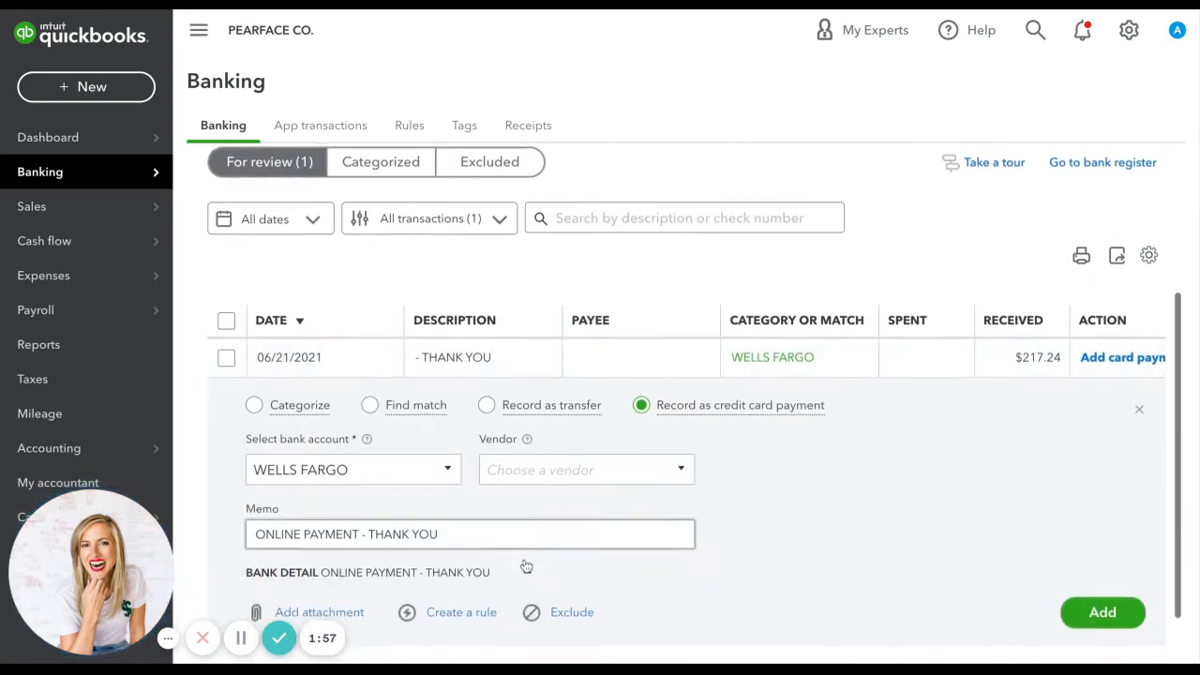
{"action": "scroll", "coordinate": [403, 425], "scroll_direction": "up", "scroll_amount": 3}
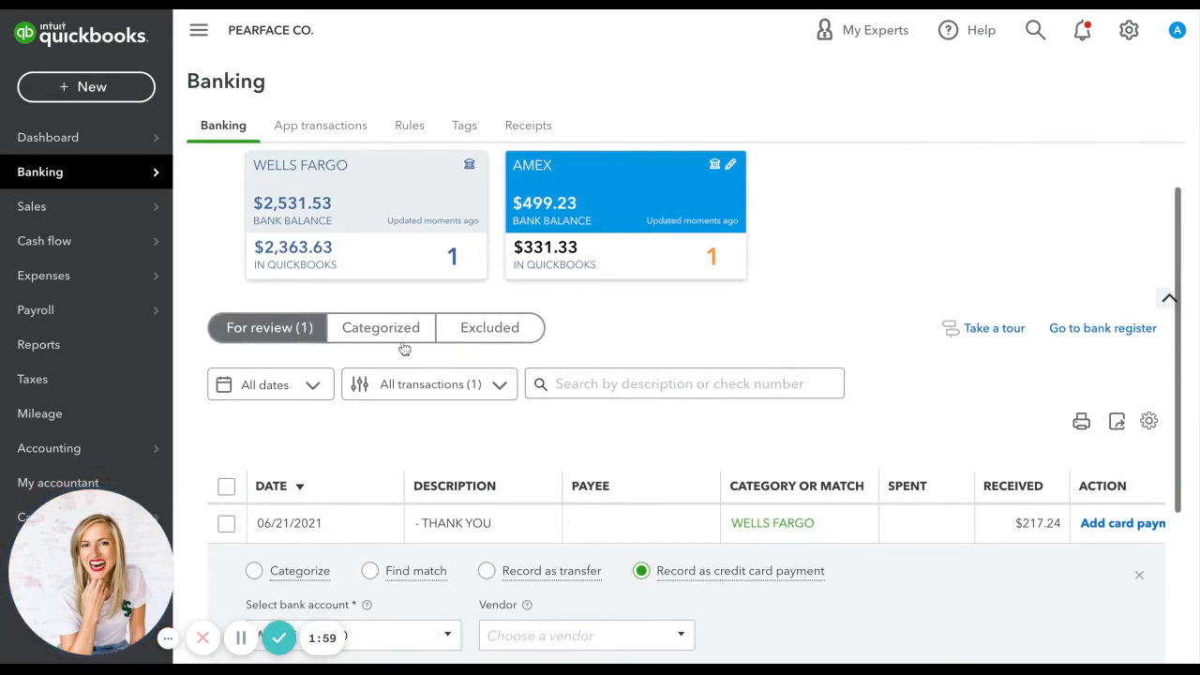
Add the Wells Fargo American Express transaction of 06/21/2021 as a credit card payment to AMEX.
{"action": "left_click", "coordinate": [419, 189]}
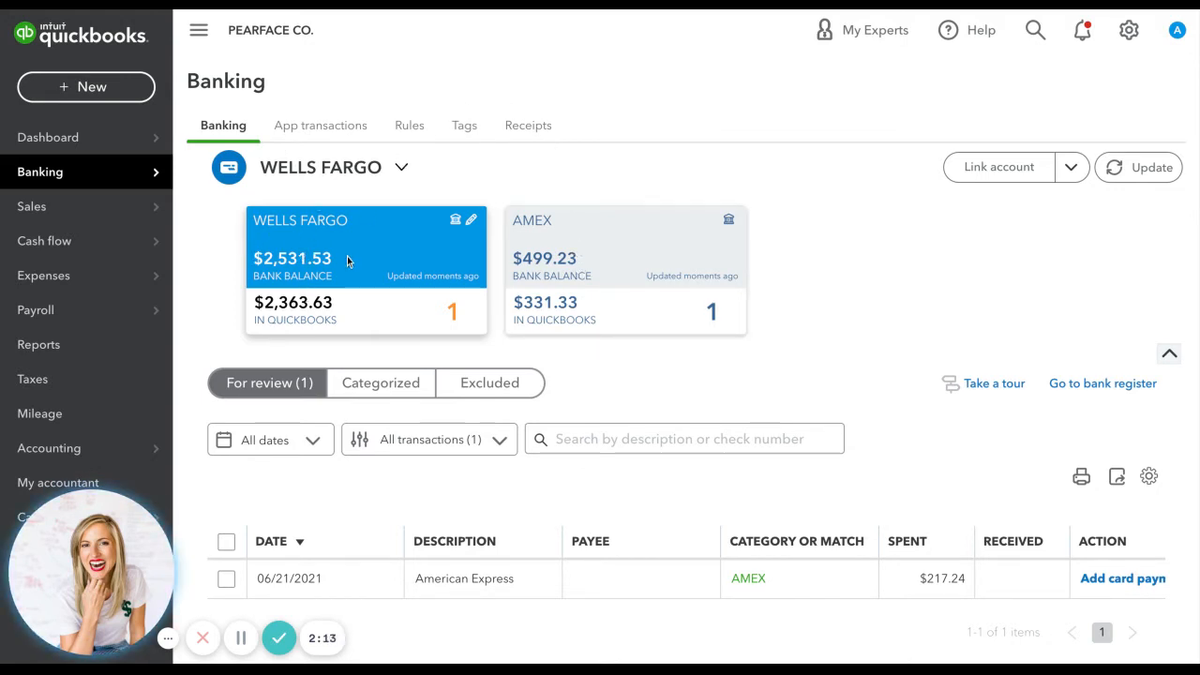
{"action": "left_click", "coordinate": [444, 591]}
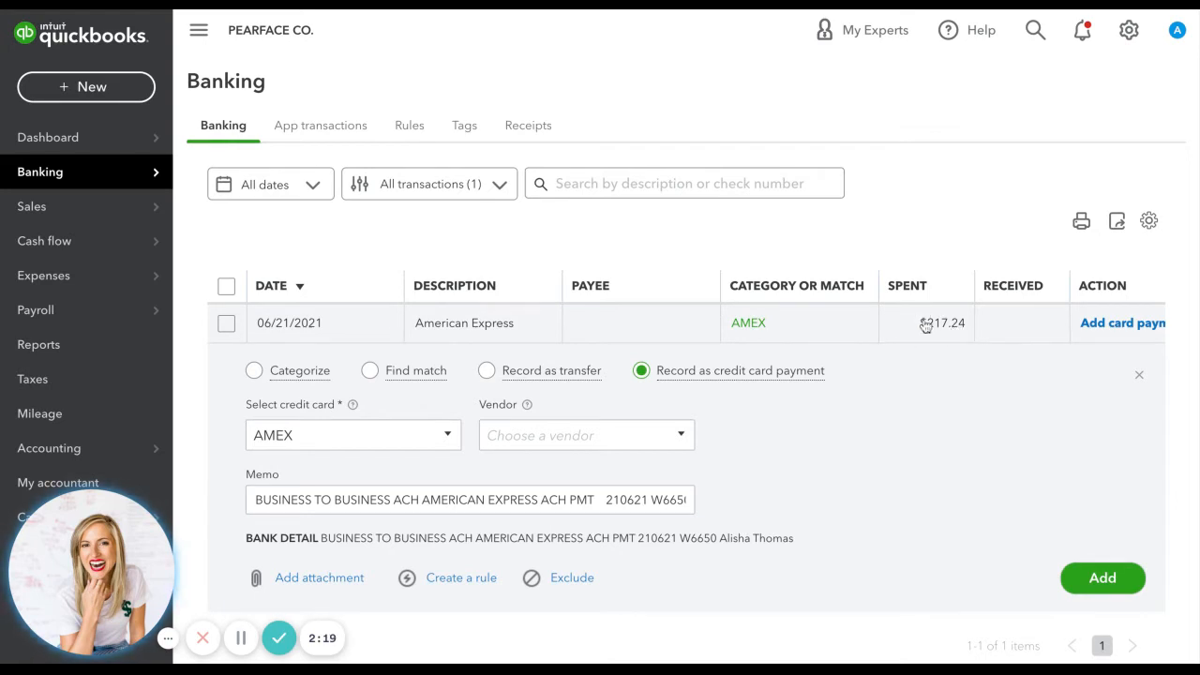
{"action": "left_click", "coordinate": [362, 439]}
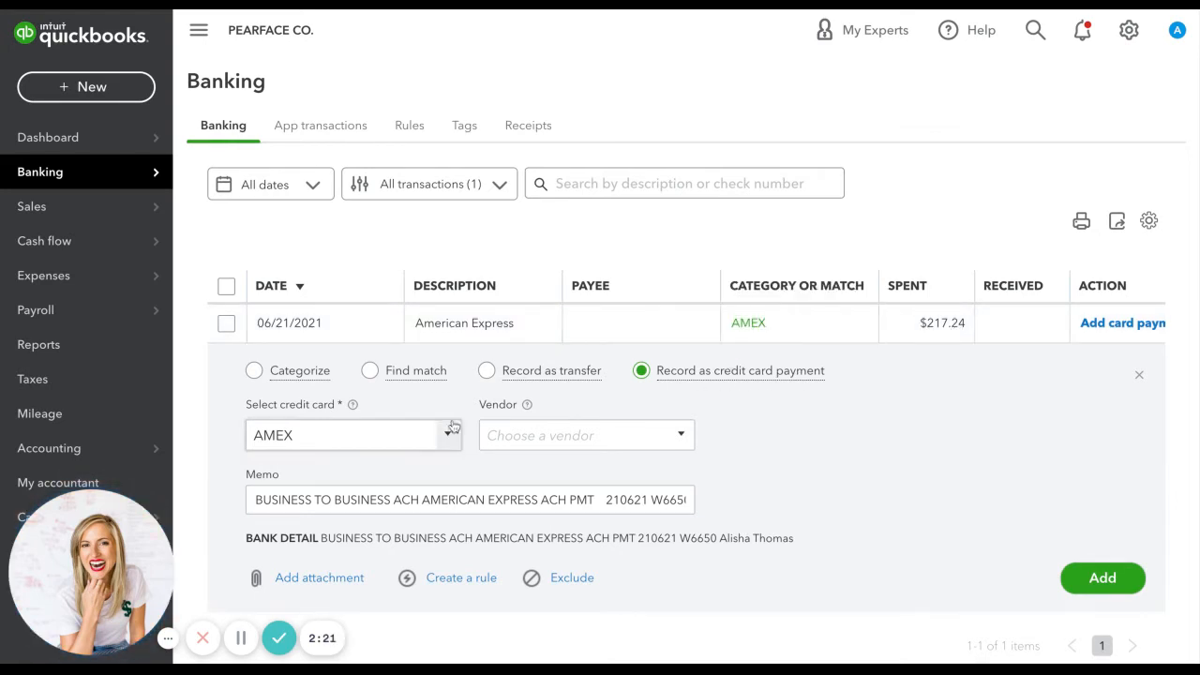
{"action": "left_click", "coordinate": [449, 435]}
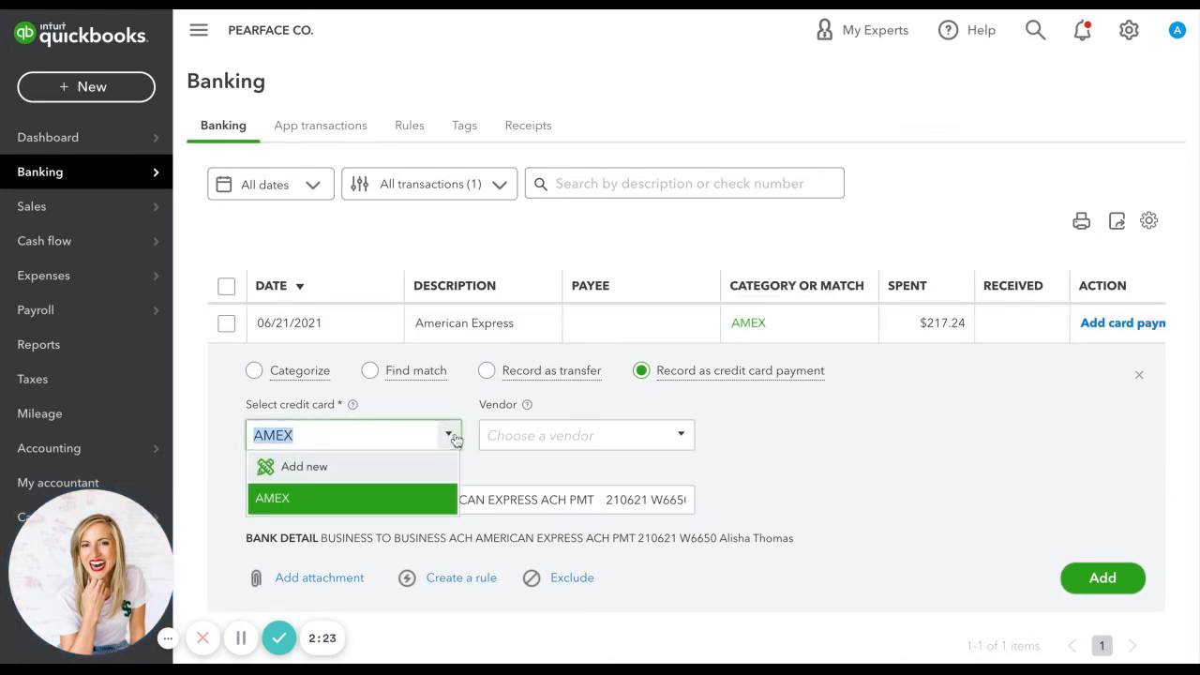
{"action": "left_click", "coordinate": [453, 439]}
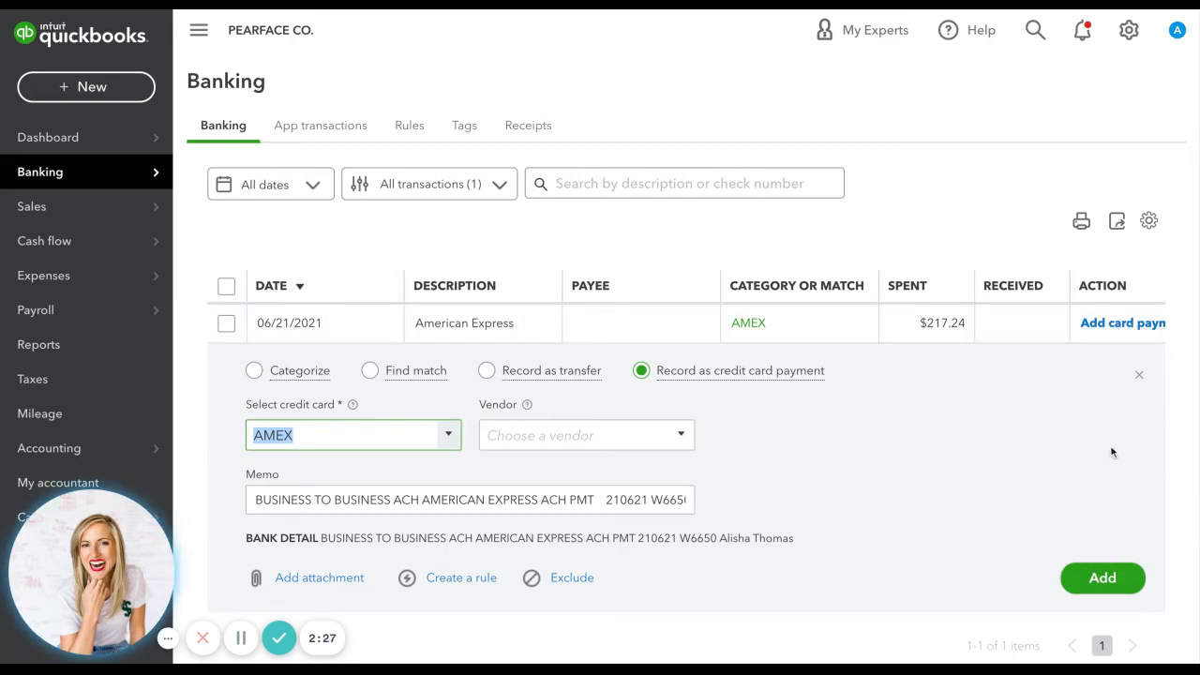
{"action": "left_click", "coordinate": [1102, 581]}
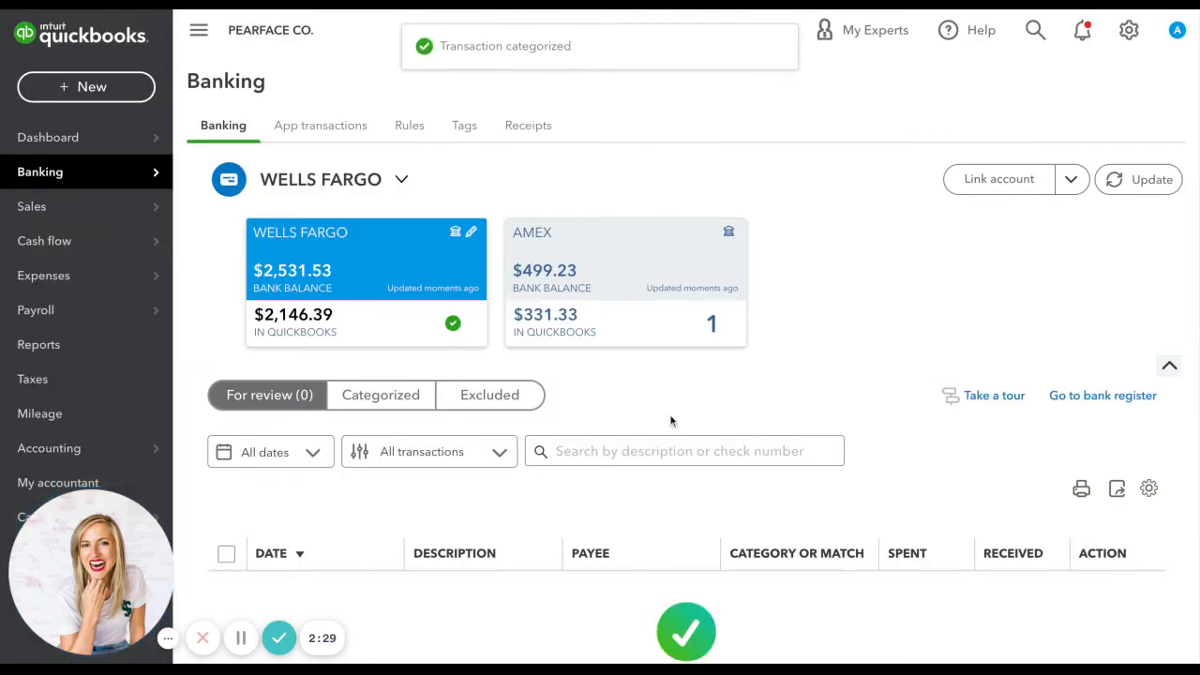
Match the AMEX transaction of 06/21/2021 to the $217.24 credit card payment record.
{"action": "left_click", "coordinate": [581, 280]}
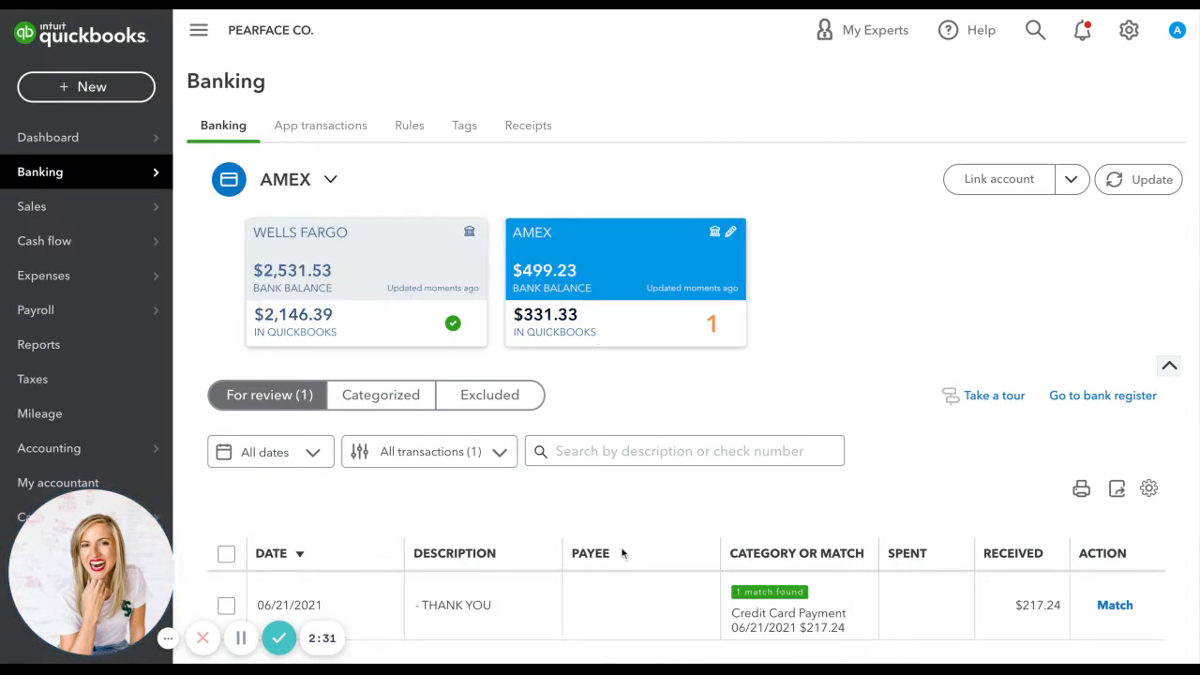
{"action": "scroll", "coordinate": [626, 617], "scroll_direction": "down", "scroll_amount": 1}
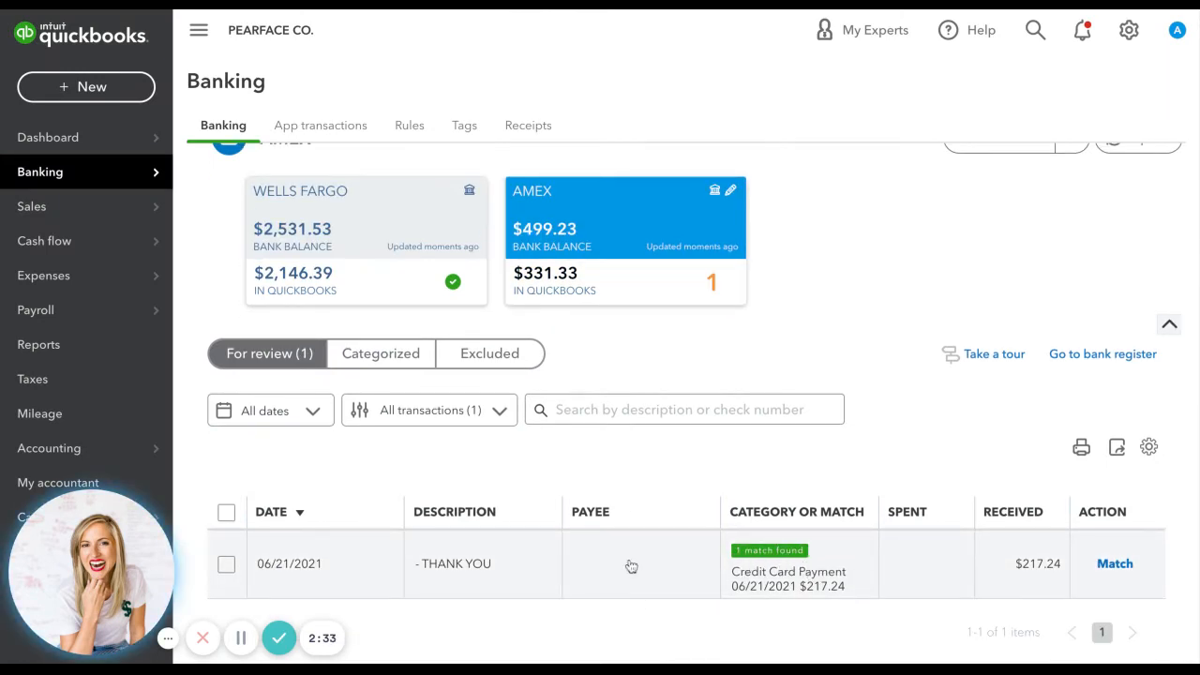
{"action": "left_click", "coordinate": [631, 566]}
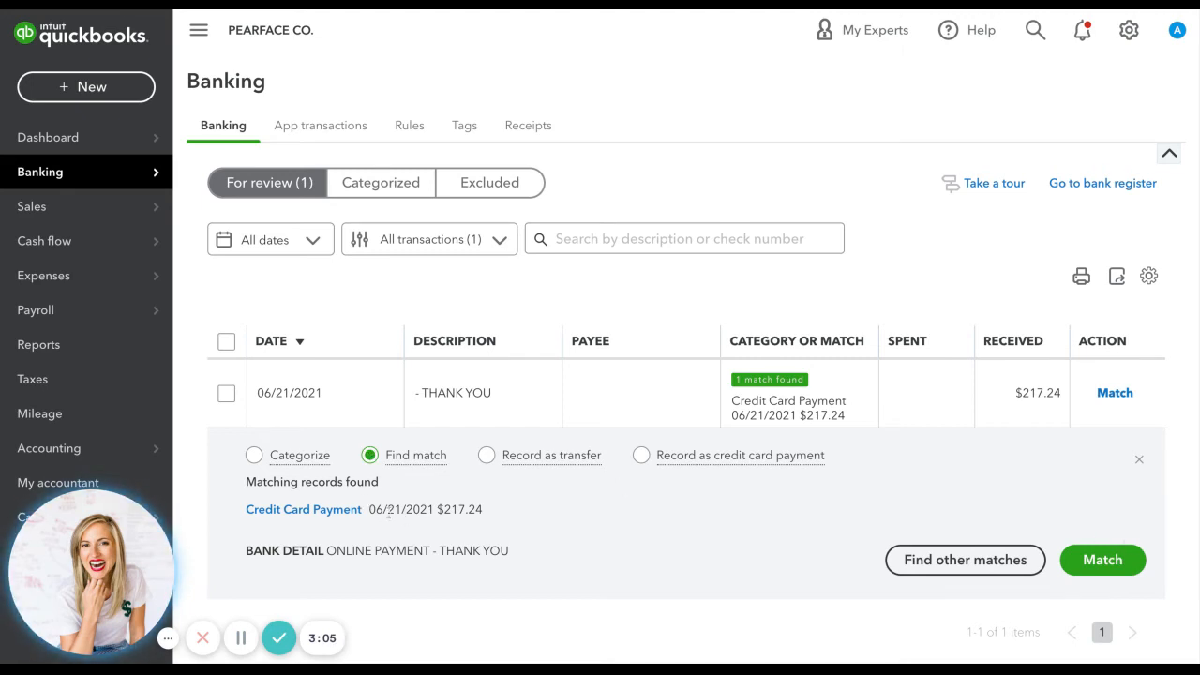
{"action": "left_click", "coordinate": [1102, 560]}
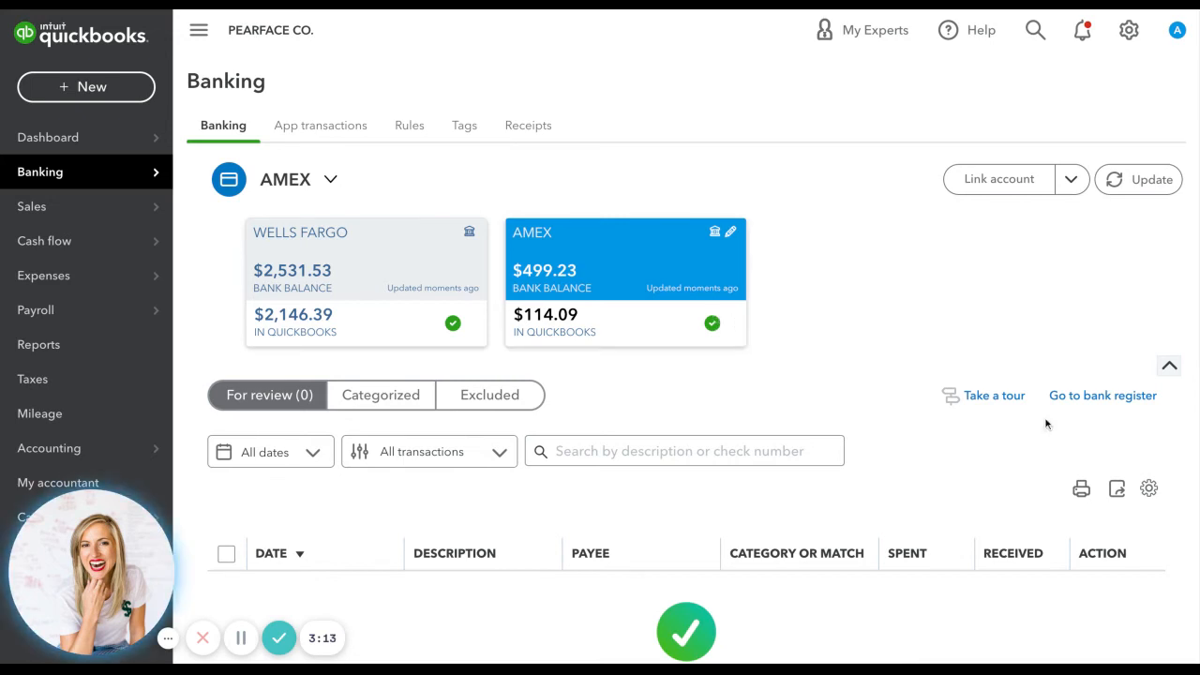
Open the AMEX register and check how the 06/21/2021 payment is listed.
{"action": "left_click", "coordinate": [1102, 396]}
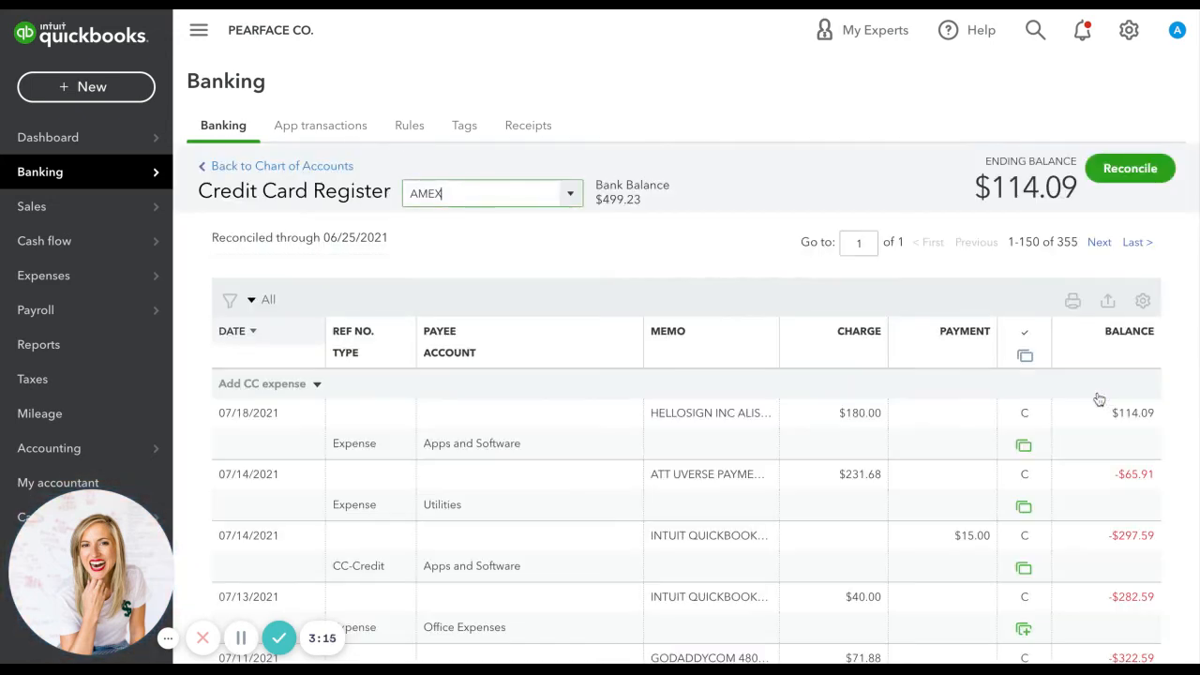
{"action": "scroll", "coordinate": [1088, 441], "scroll_direction": "down", "scroll_amount": 4}
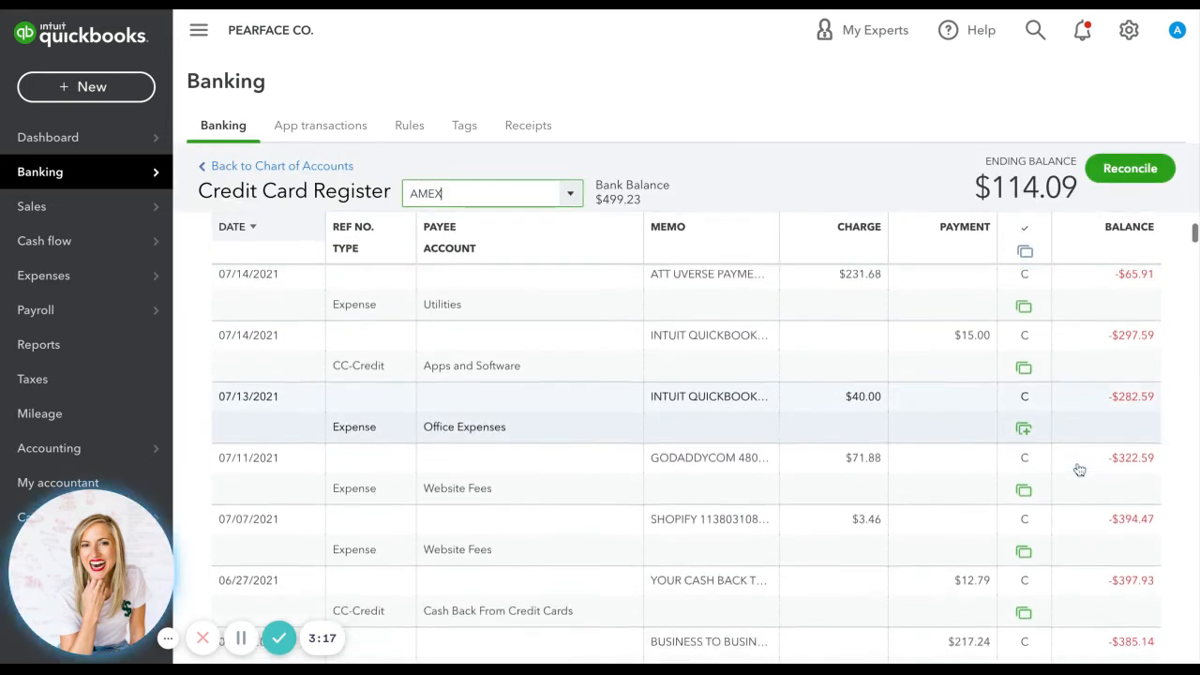
{"action": "scroll", "coordinate": [1080, 469], "scroll_direction": "up", "scroll_amount": 5}
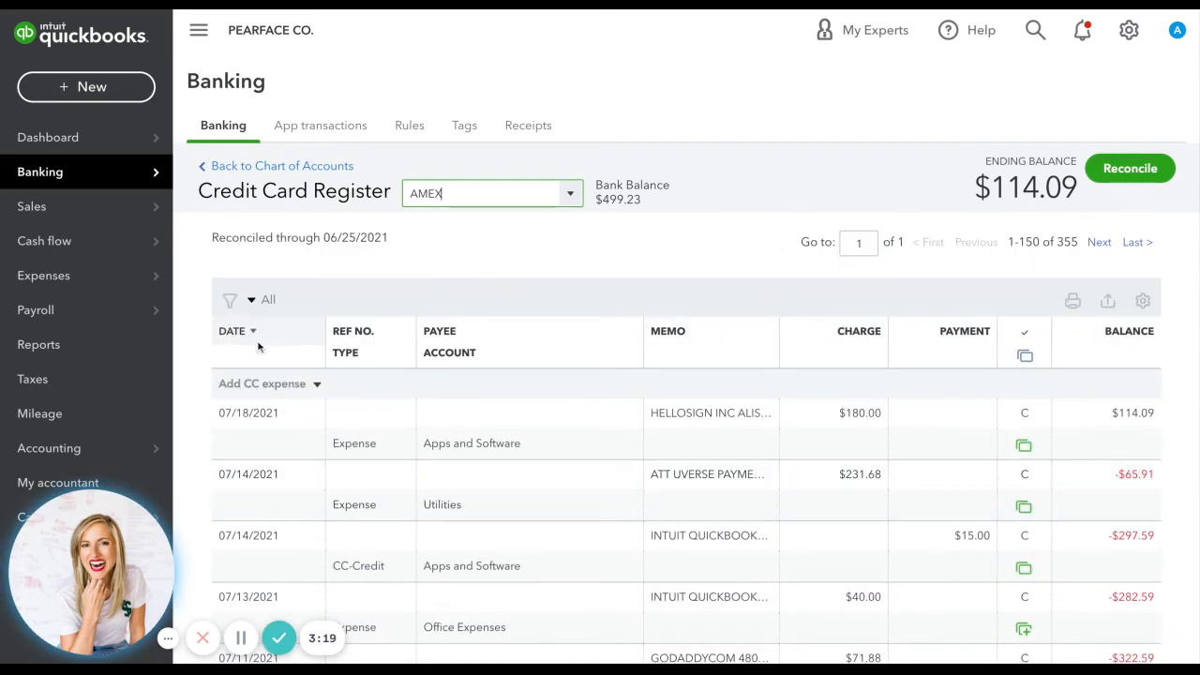
Filter the AMEX register to transactions with the reconcile status No Status.
{"action": "left_click", "coordinate": [230, 302]}
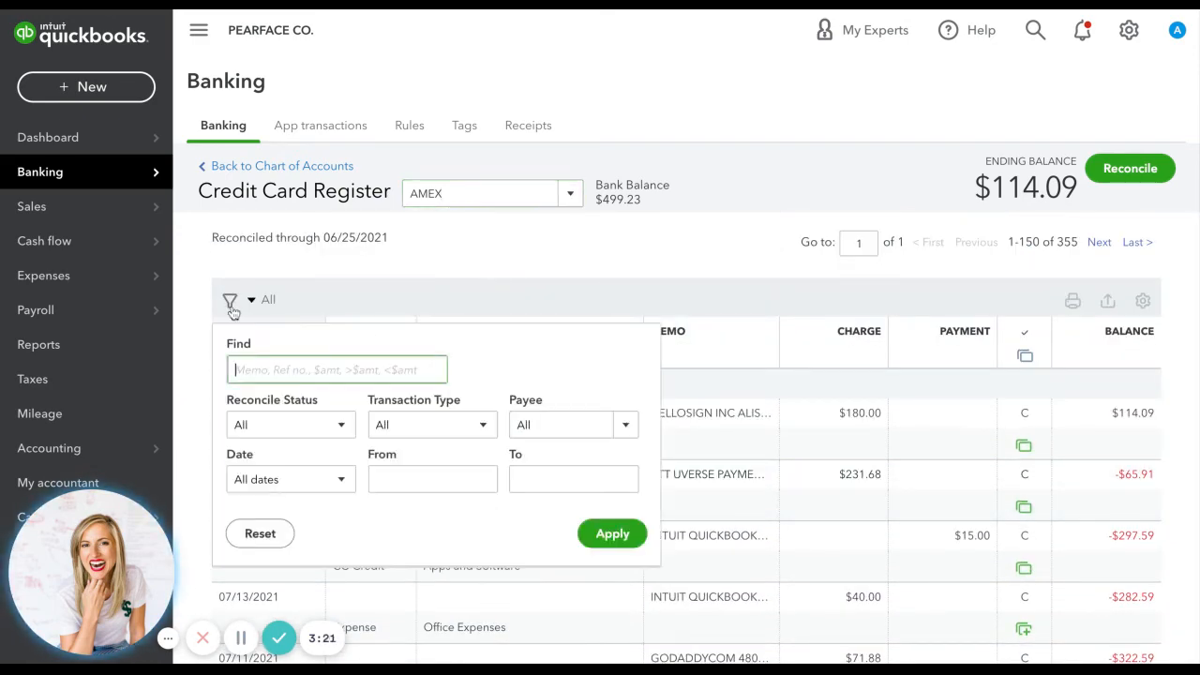
{"action": "left_click", "coordinate": [283, 434]}
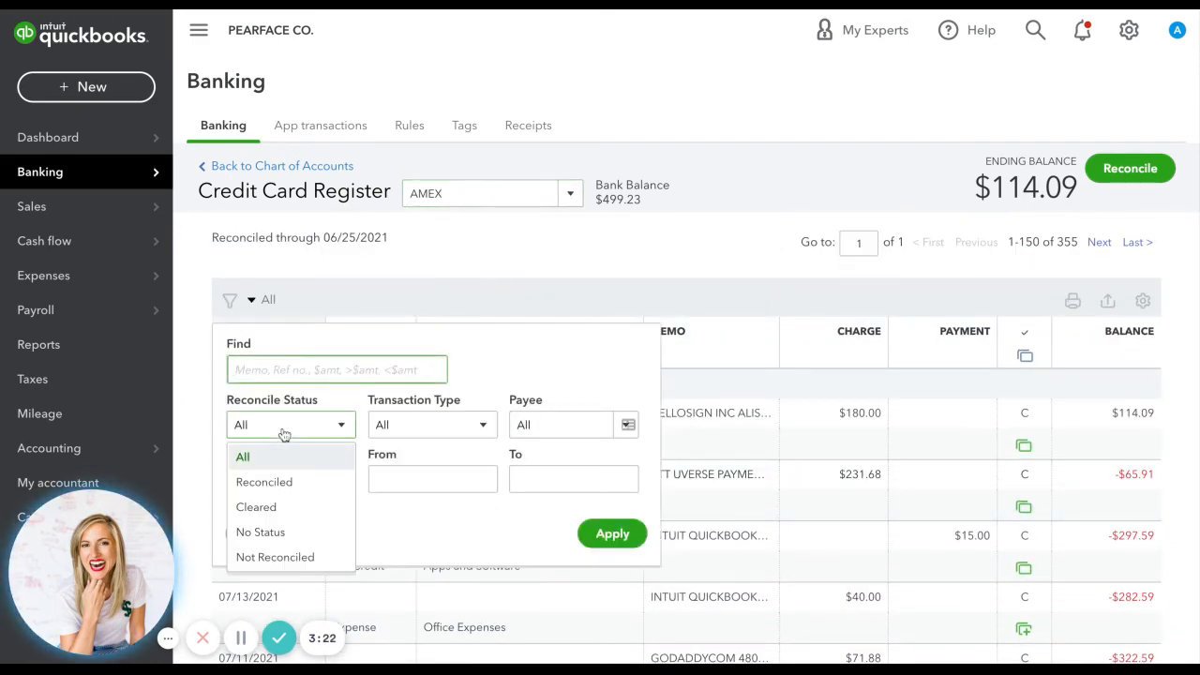
{"action": "left_click", "coordinate": [280, 532]}
{"action": "left_click", "coordinate": [589, 539]}
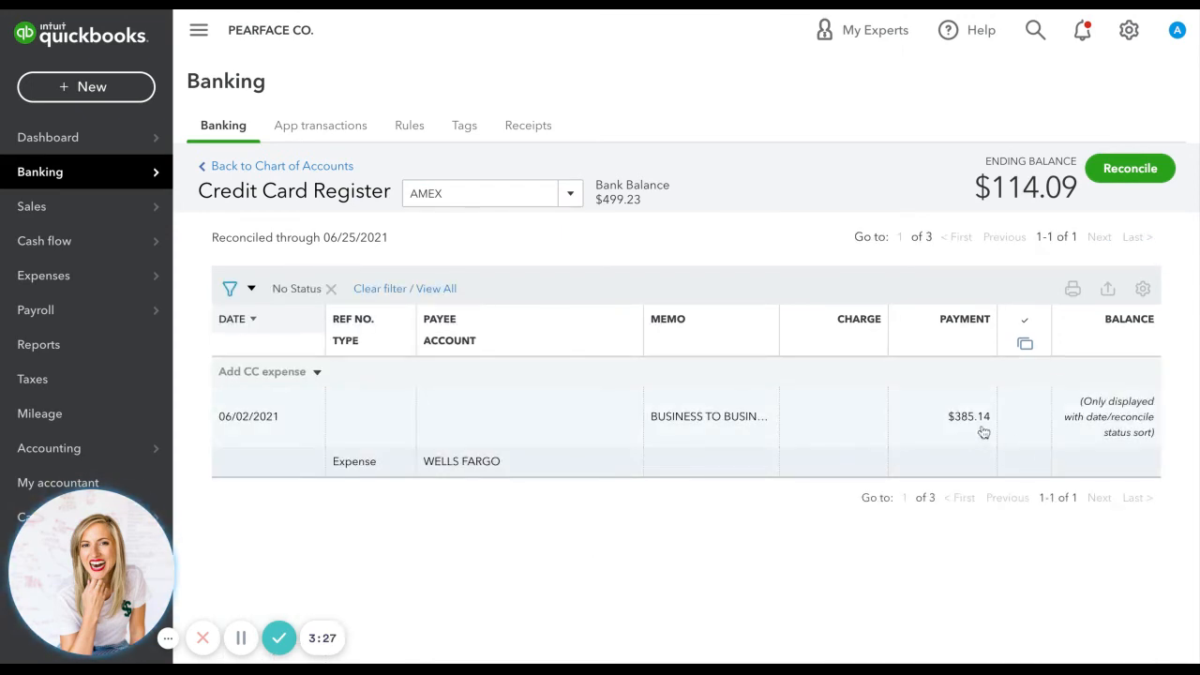
Copy the amount of the unreconciled 06/02/2021 payment and search the register for 385.14 across all reconcile statuses.
{"action": "double_click", "coordinate": [947, 421]}
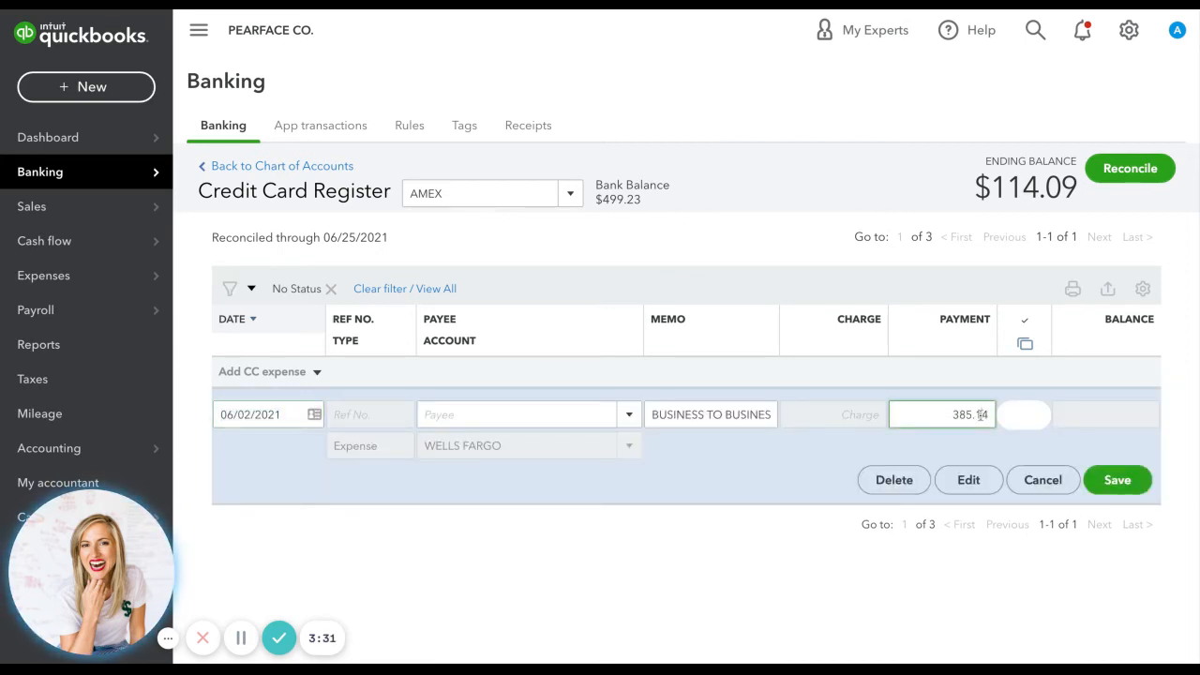
{"action": "double_click", "coordinate": [982, 414]}
{"action": "key", "text": "ctrl+c"}
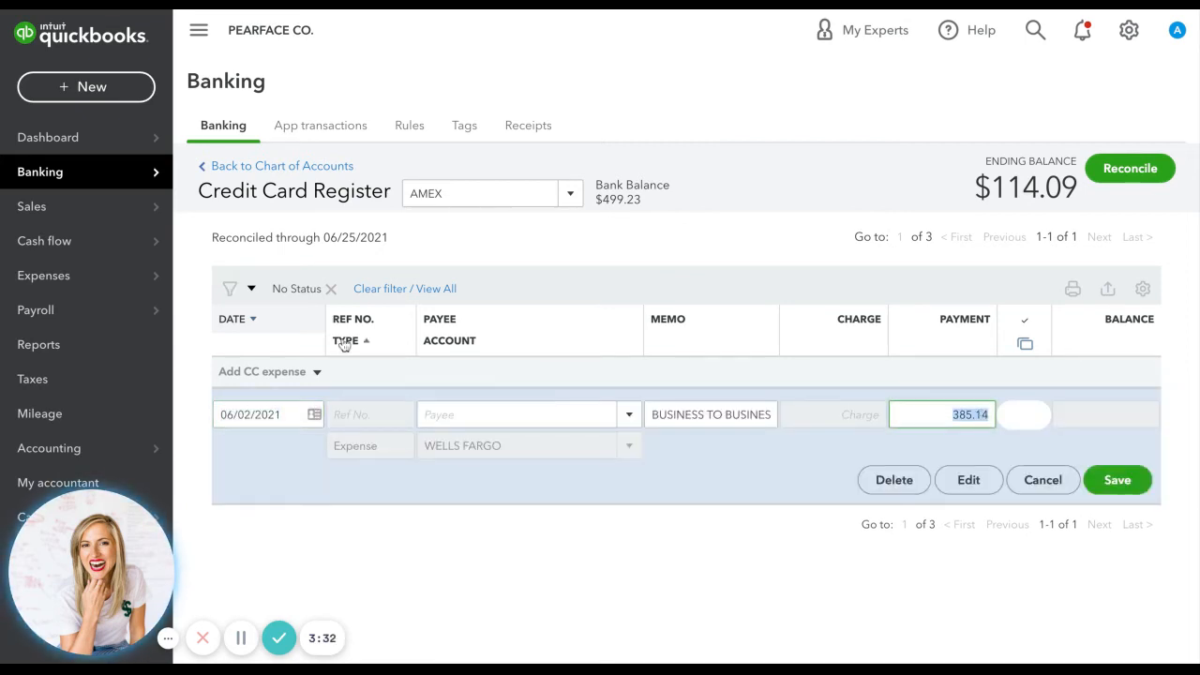
{"action": "left_click", "coordinate": [230, 289]}
{"action": "left_click", "coordinate": [310, 413]}
{"action": "left_click", "coordinate": [289, 452]}
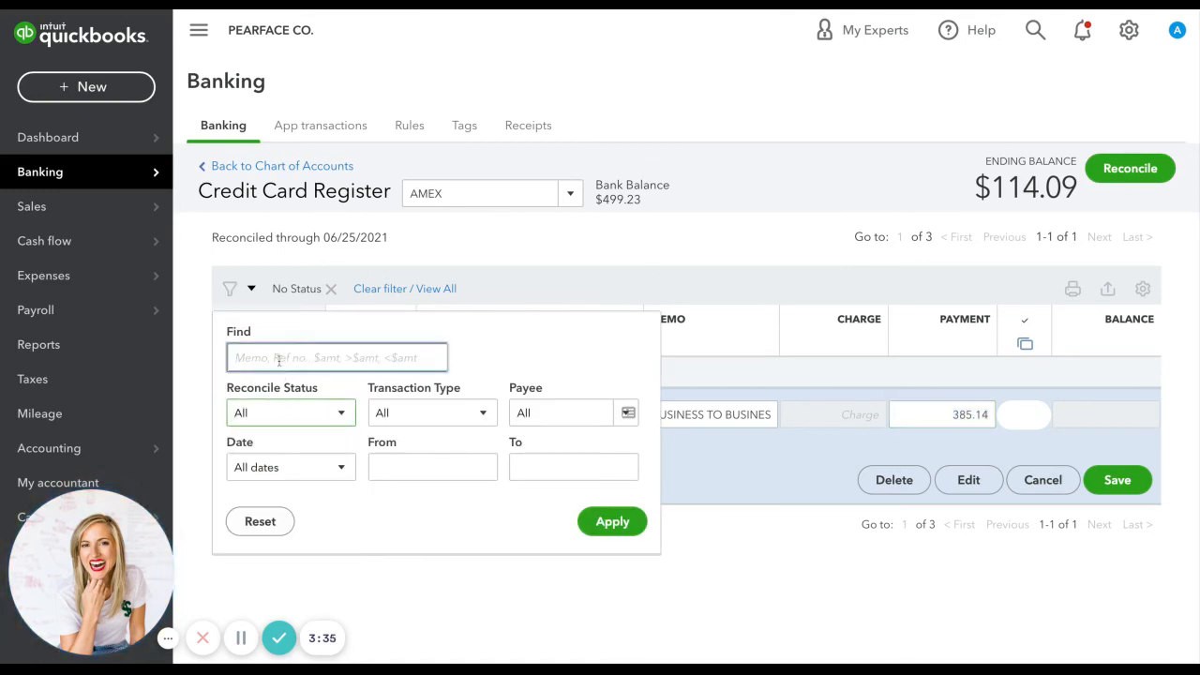
{"action": "left_click", "coordinate": [275, 357]}
{"action": "key", "text": "ctrl+v"}
{"action": "left_click", "coordinate": [593, 522]}
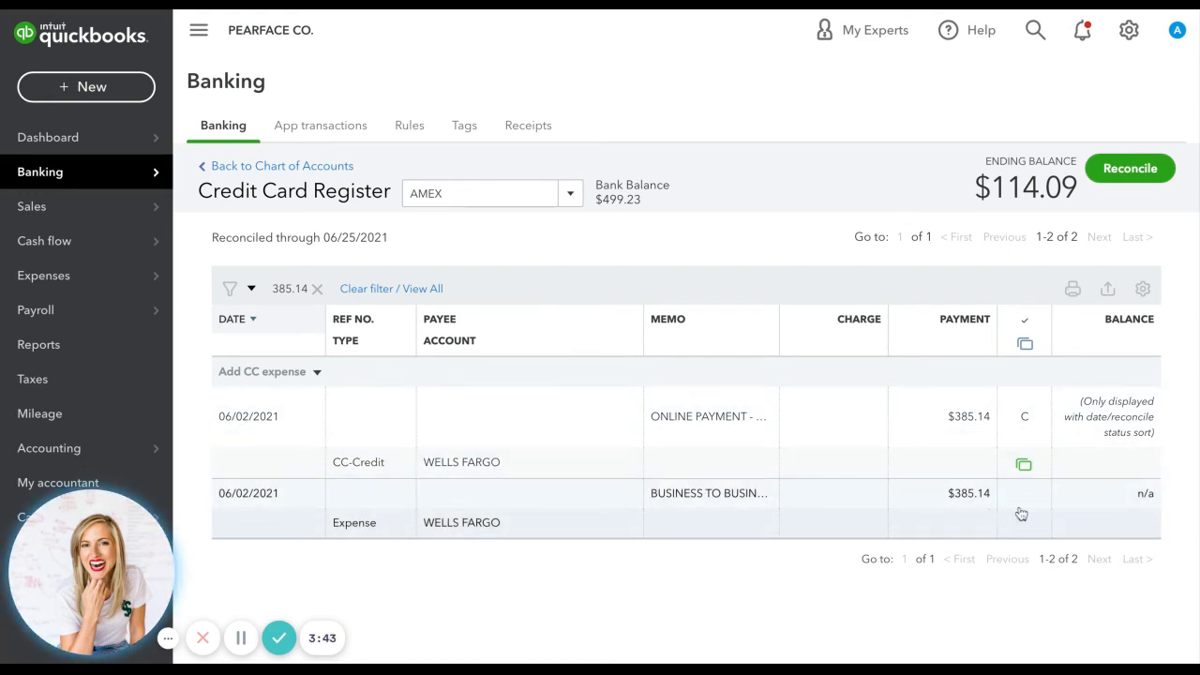
Delete both $385.14 payment entries dated 06/02/2021, the CC-Credit and the Expense, from the AMEX register.
{"action": "left_click", "coordinate": [891, 437]}
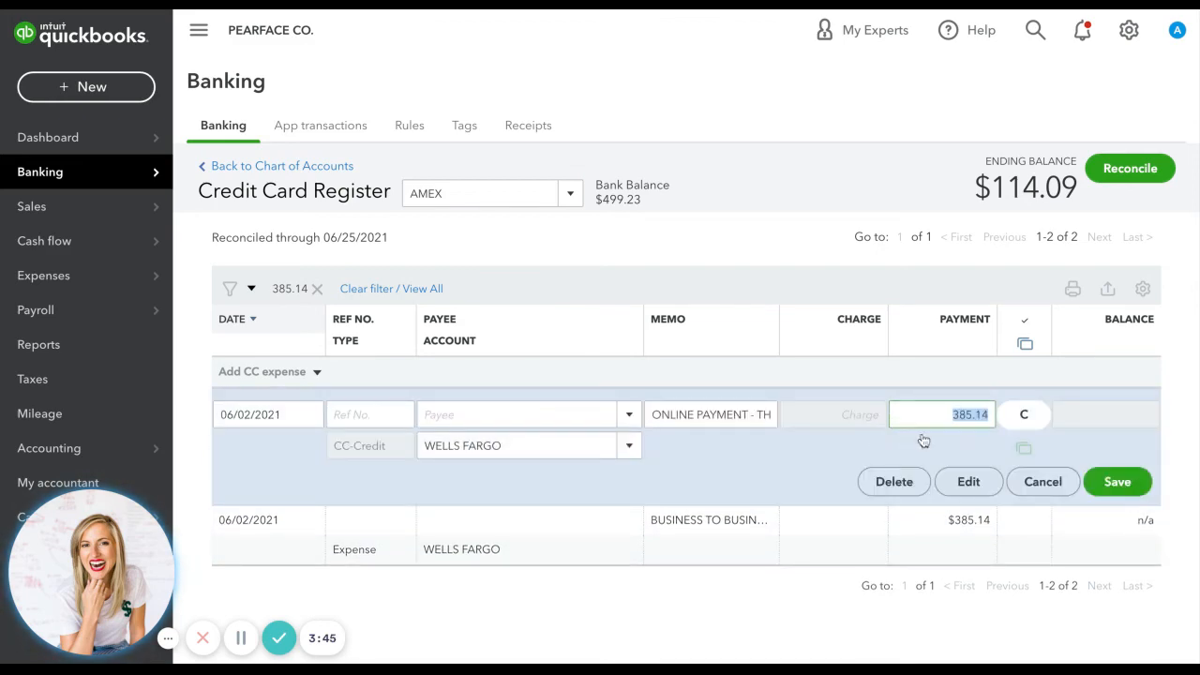
{"action": "left_click", "coordinate": [896, 481]}
{"action": "left_click", "coordinate": [767, 384]}
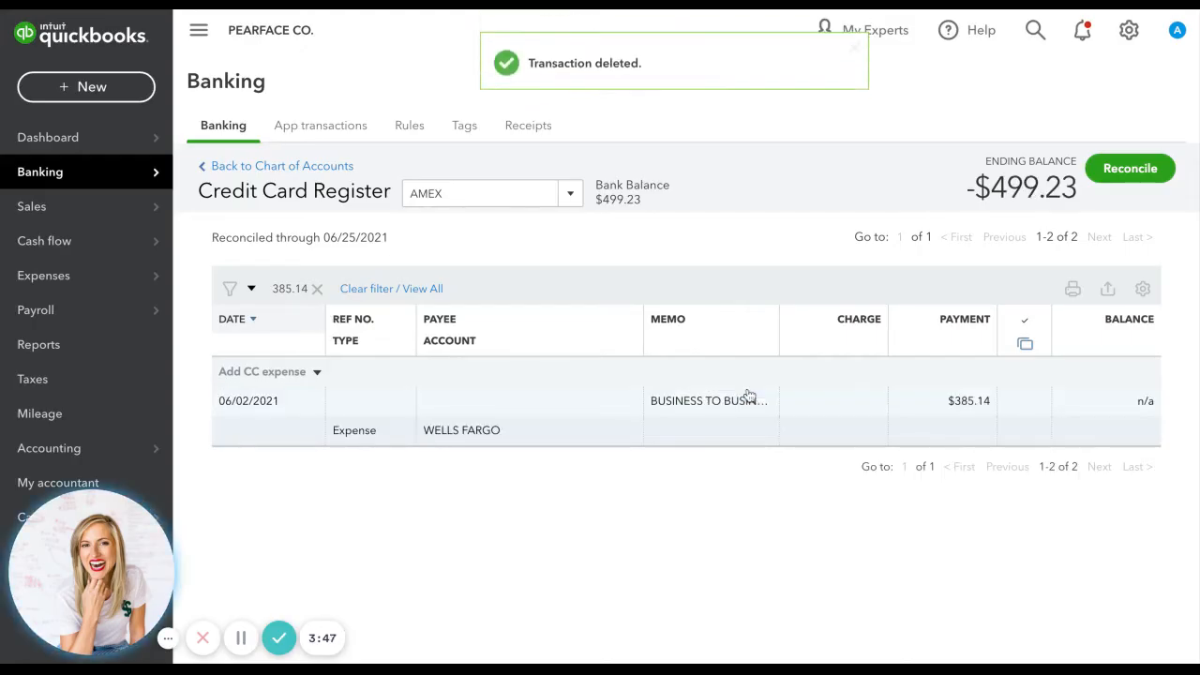
{"action": "left_click", "coordinate": [747, 413]}
{"action": "left_click", "coordinate": [885, 479]}
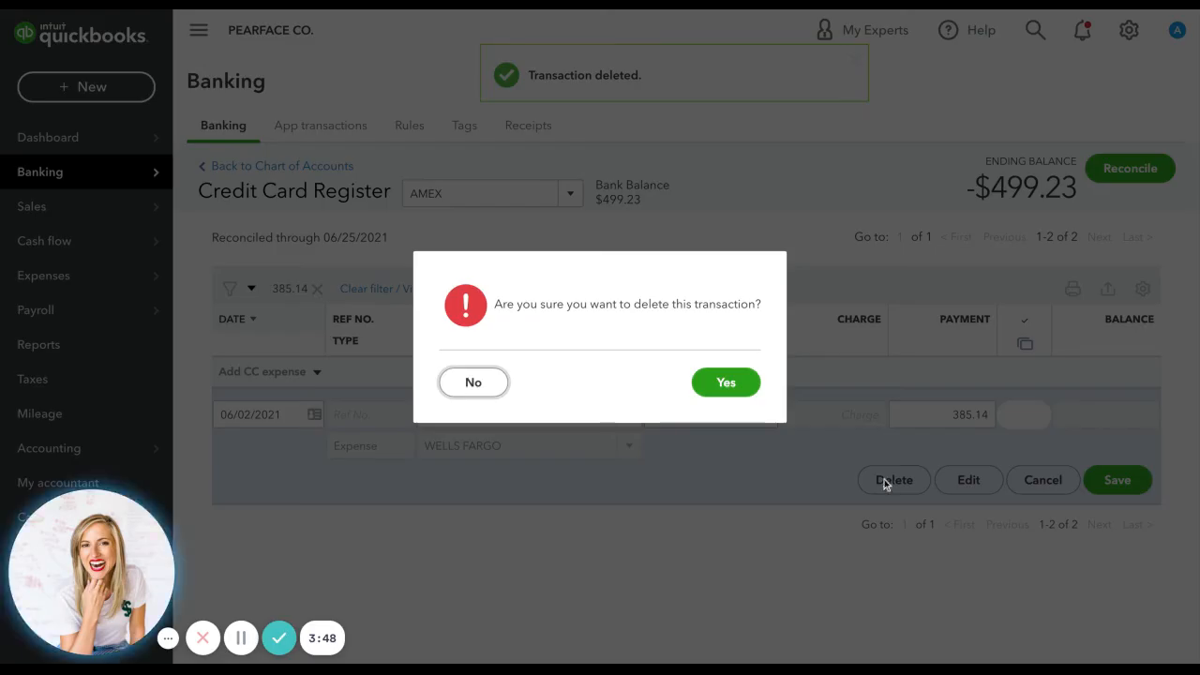
{"action": "left_click", "coordinate": [732, 384]}
Return to the bank feed and add the Wells Fargo American Express transaction of 06/02/2021 as a credit card payment to AMEX.
{"action": "left_click", "coordinate": [59, 172]}
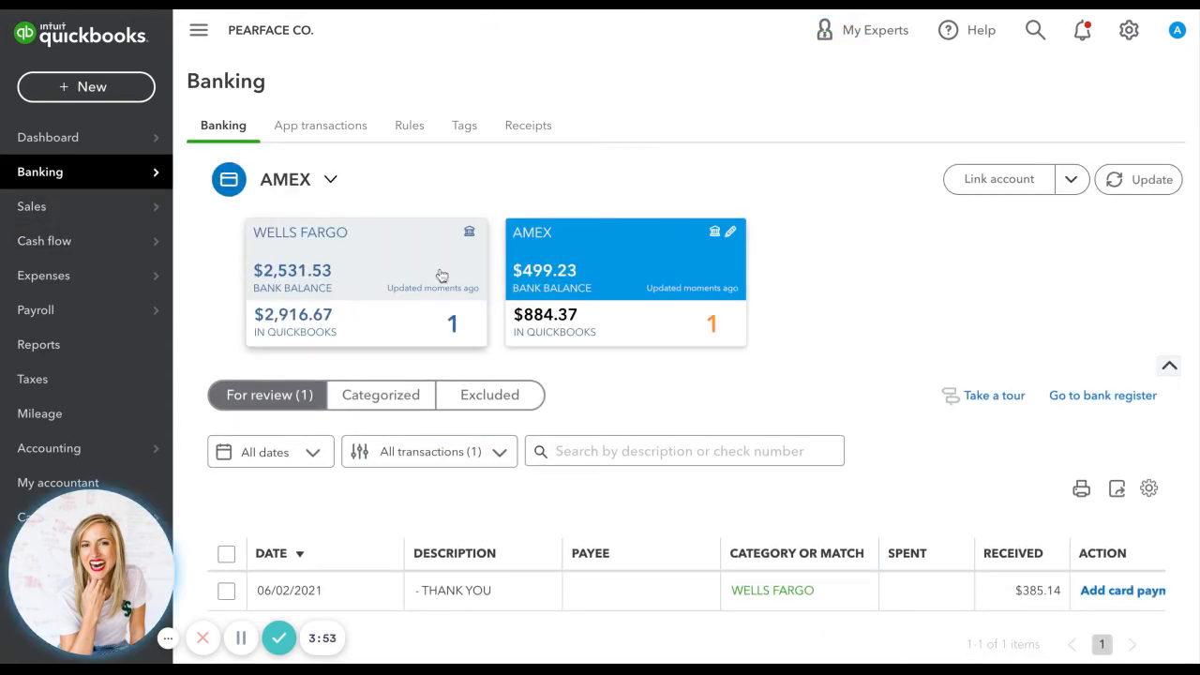
{"action": "left_click", "coordinate": [421, 259]}
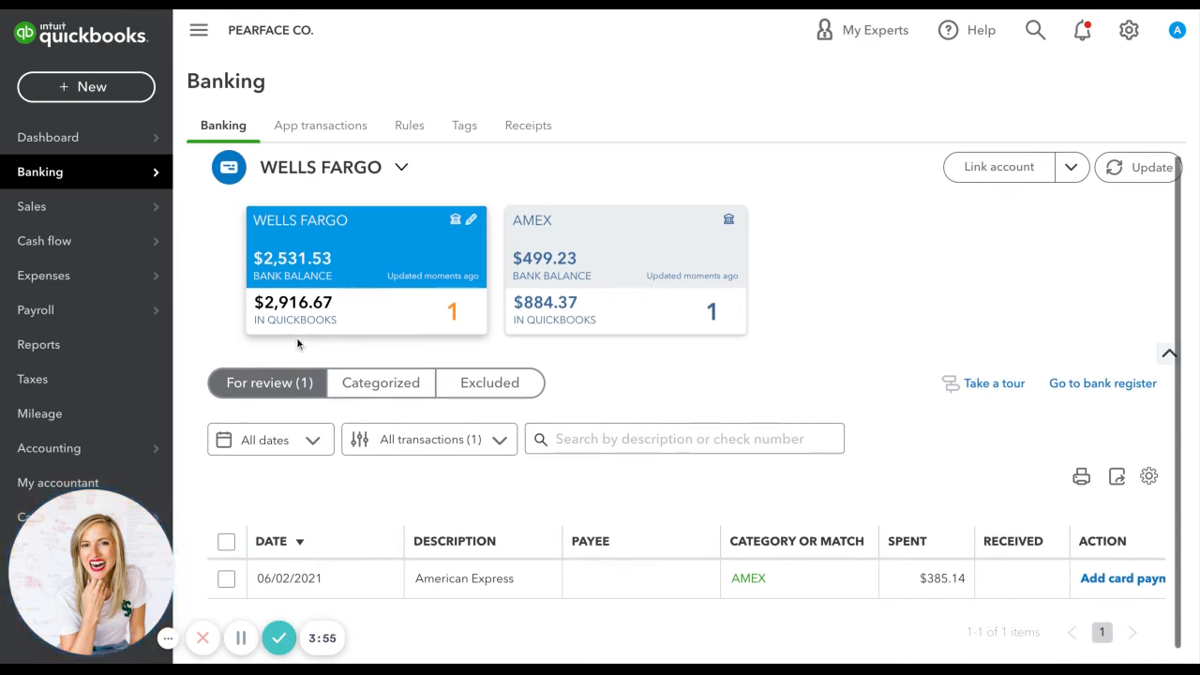
{"action": "left_click", "coordinate": [427, 578]}
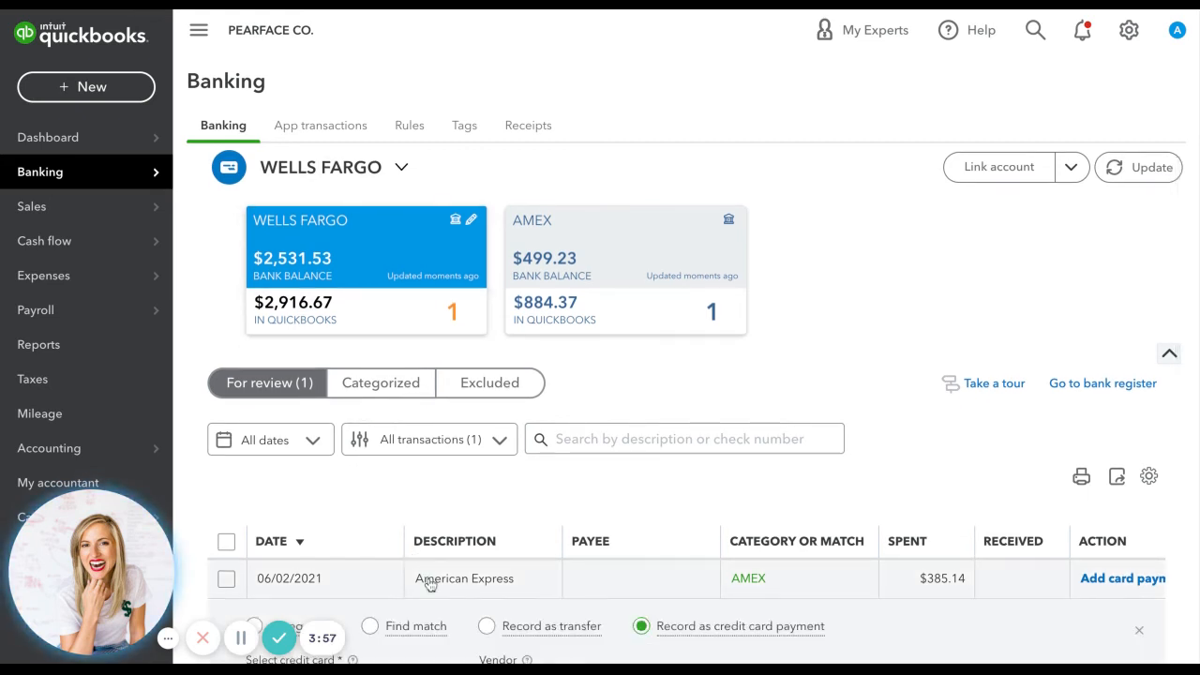
{"action": "scroll", "coordinate": [426, 581], "scroll_direction": "down", "scroll_amount": 3}
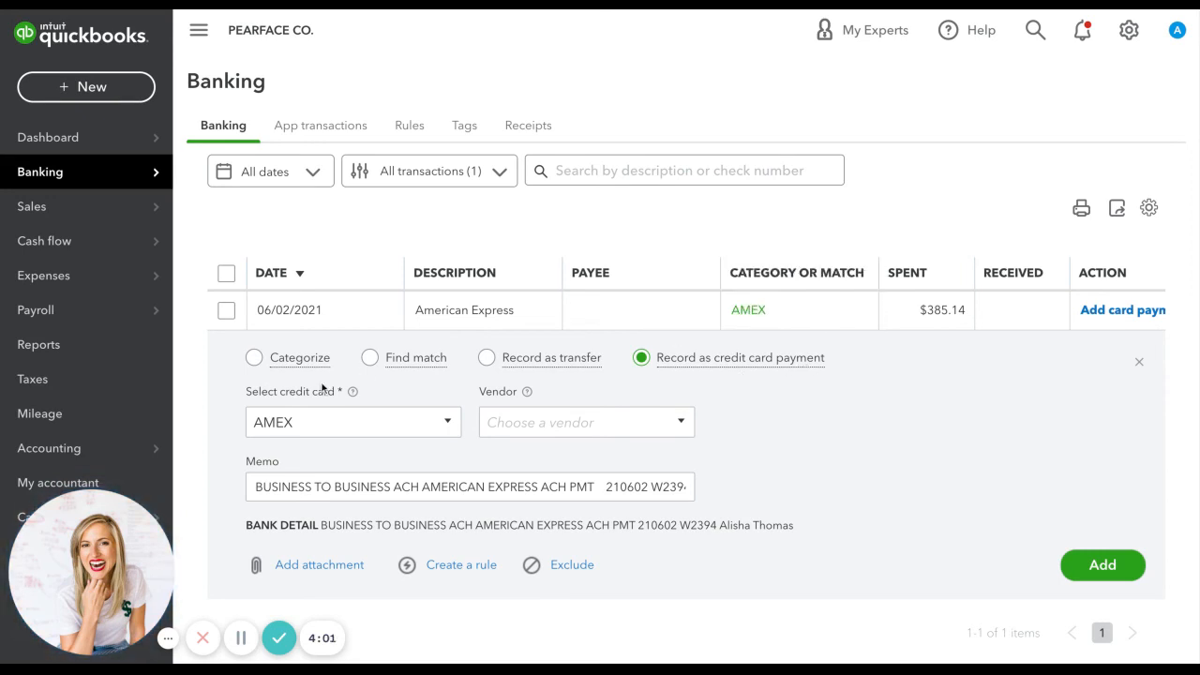
{"action": "left_click", "coordinate": [1103, 566]}
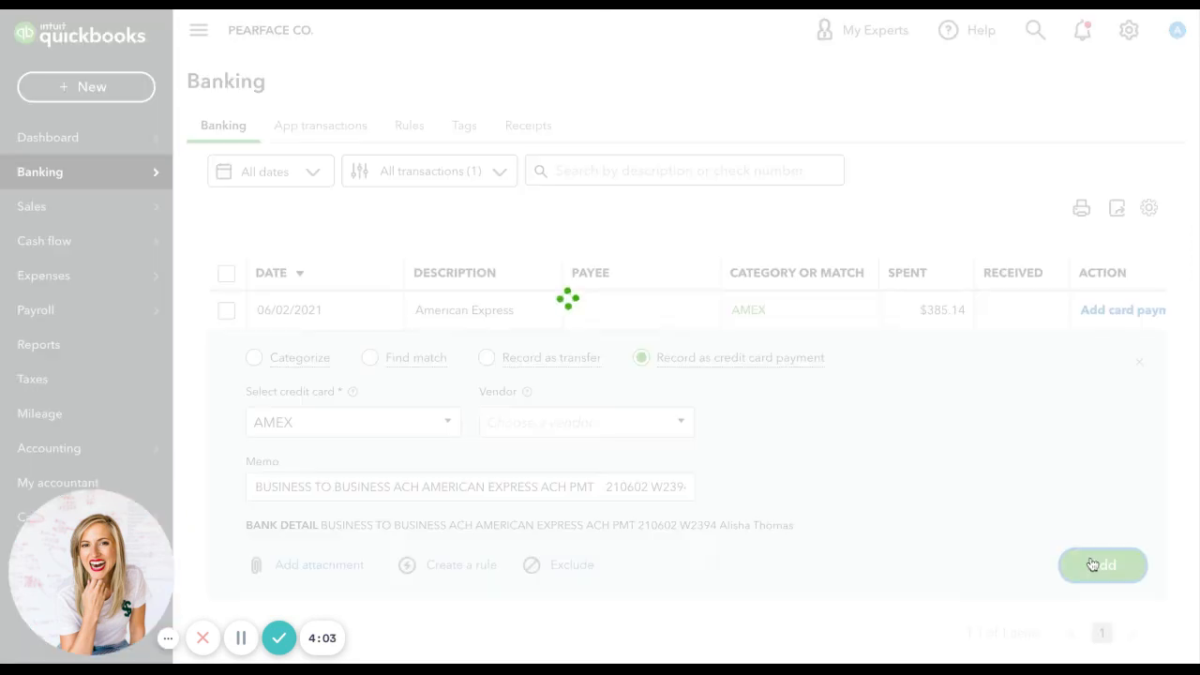
Match the AMEX feed transaction of 06/02/2021 to the $385.14 credit card payment record.
{"action": "left_click", "coordinate": [615, 269]}
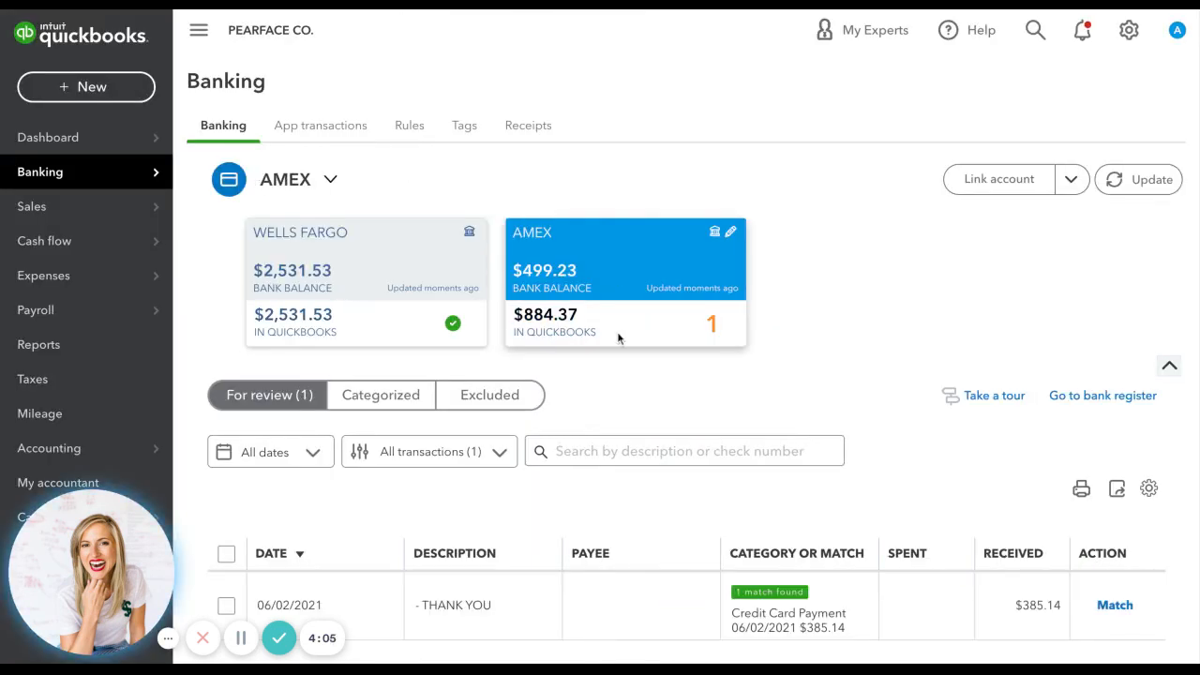
{"action": "scroll", "coordinate": [737, 604], "scroll_direction": "down", "scroll_amount": 1}
{"action": "left_click", "coordinate": [694, 597]}
{"action": "scroll", "coordinate": [674, 587], "scroll_direction": "down", "scroll_amount": 4}
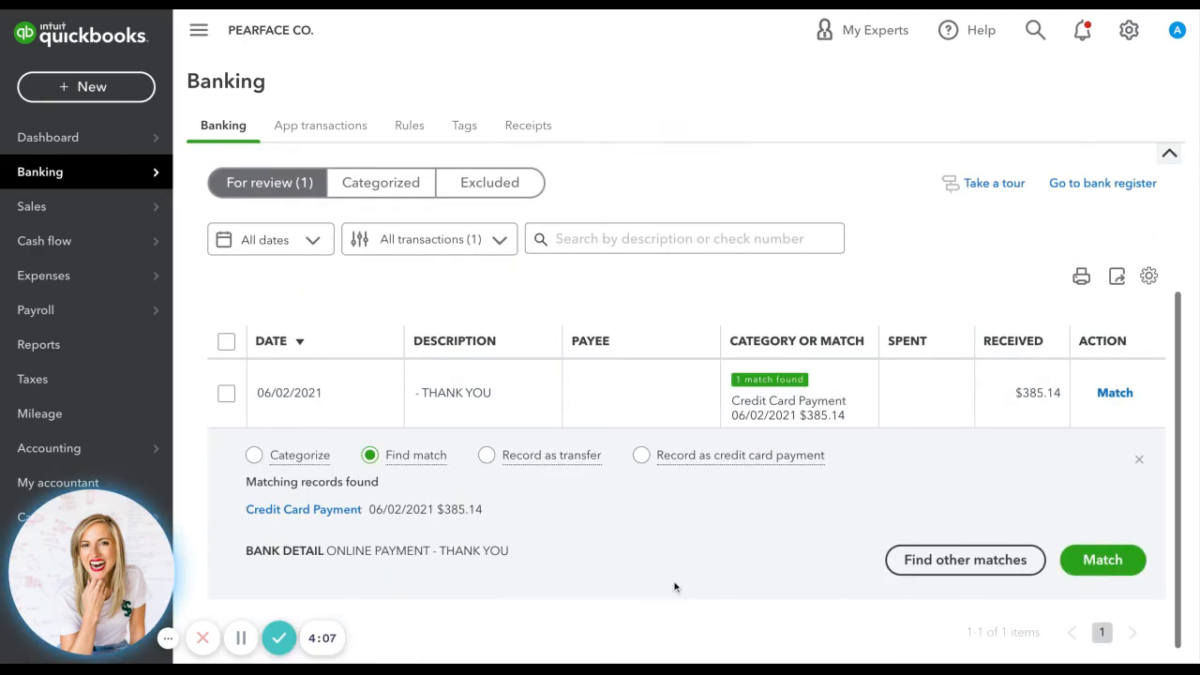
{"action": "left_click", "coordinate": [1106, 561]}
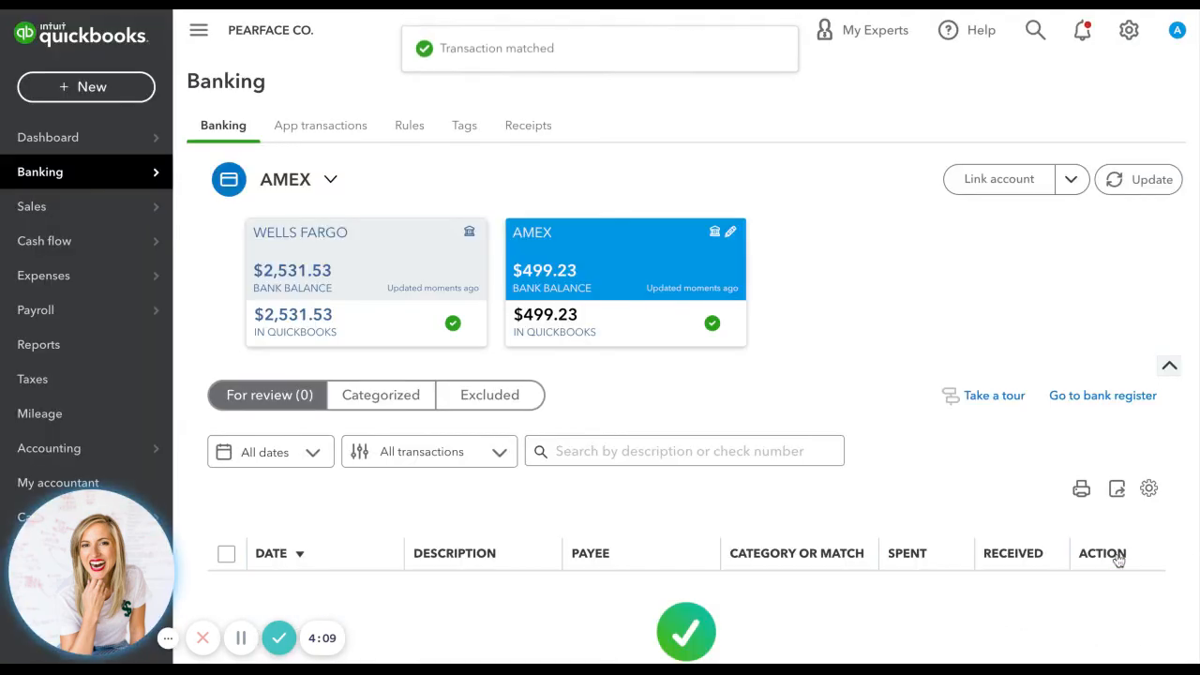